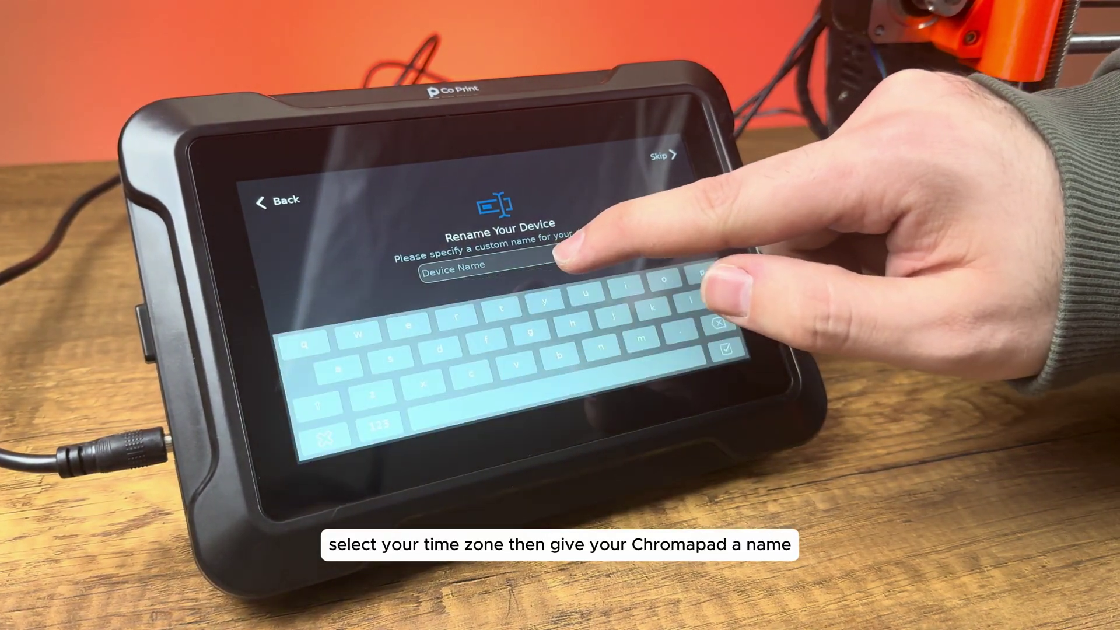
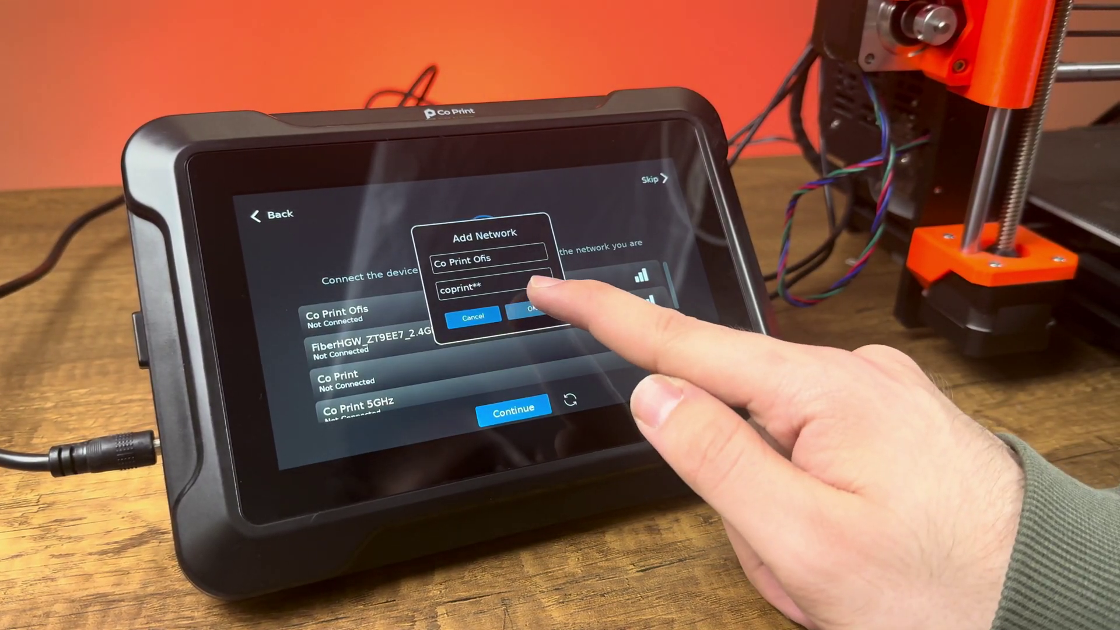
# - Join Co Print Ofis, choose the Prusa MK3 S printer, and confirm firmware and config uploads
pyautogui.click(530, 309)
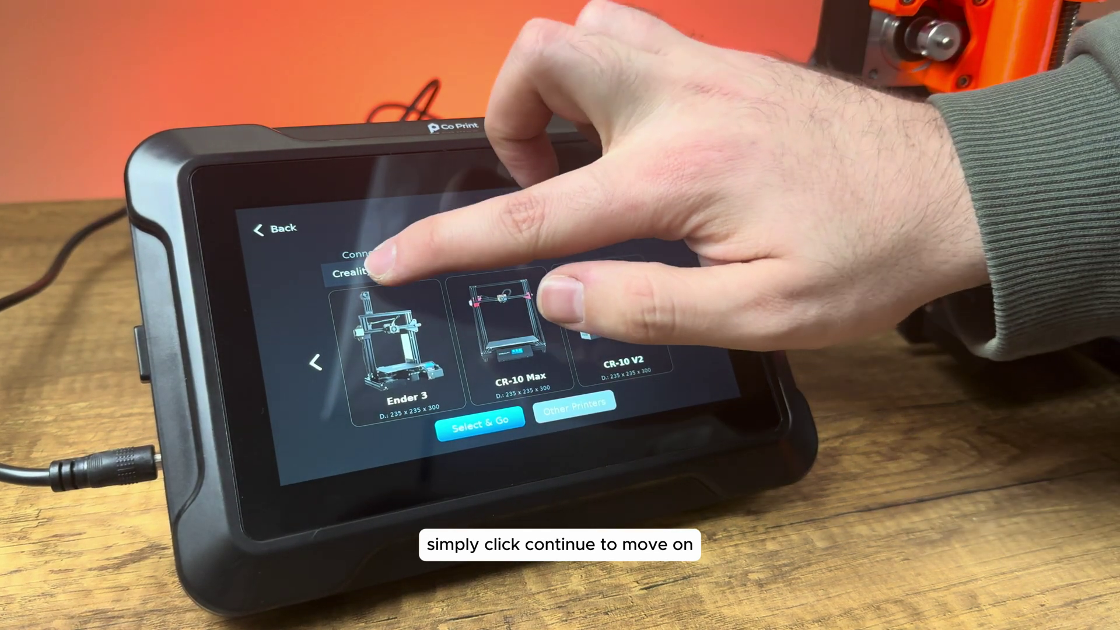
pyautogui.click(361, 269)
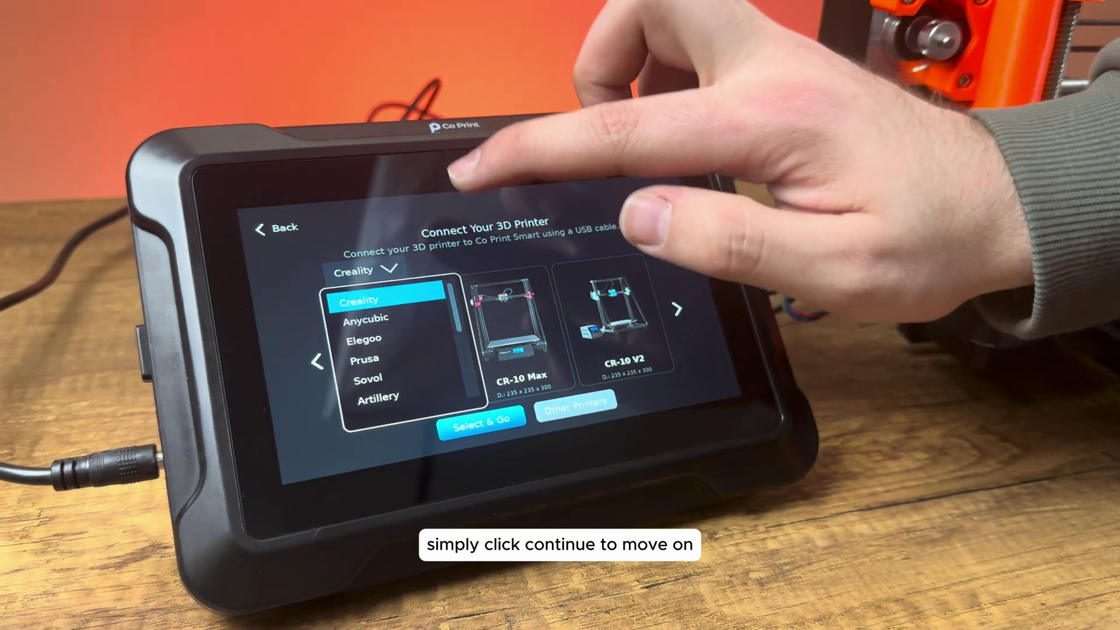
pyautogui.click(367, 360)
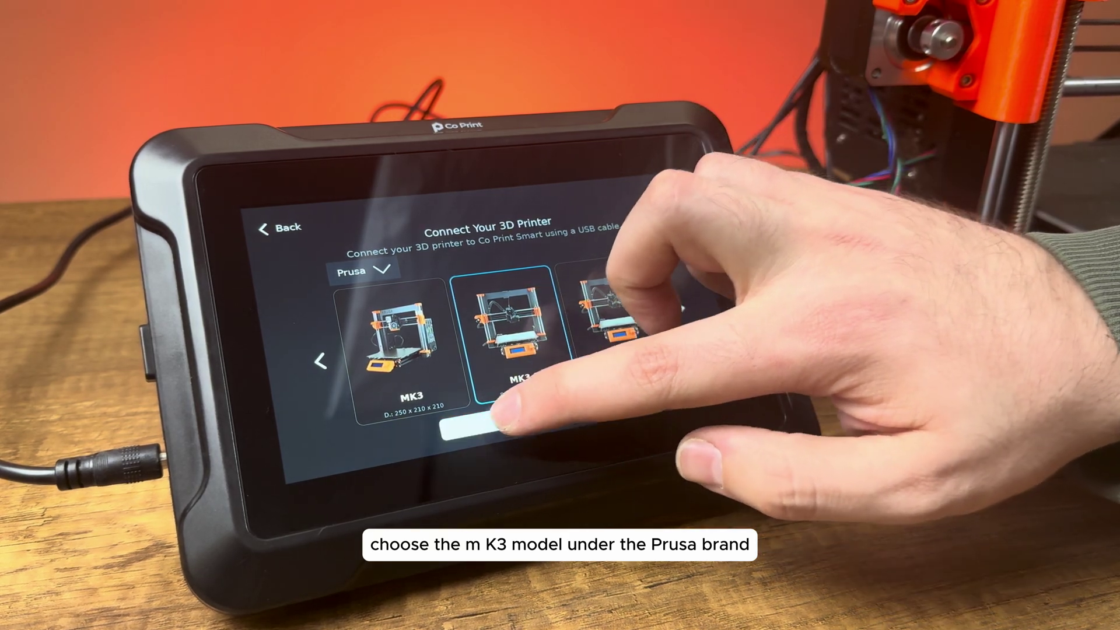
pyautogui.click(487, 421)
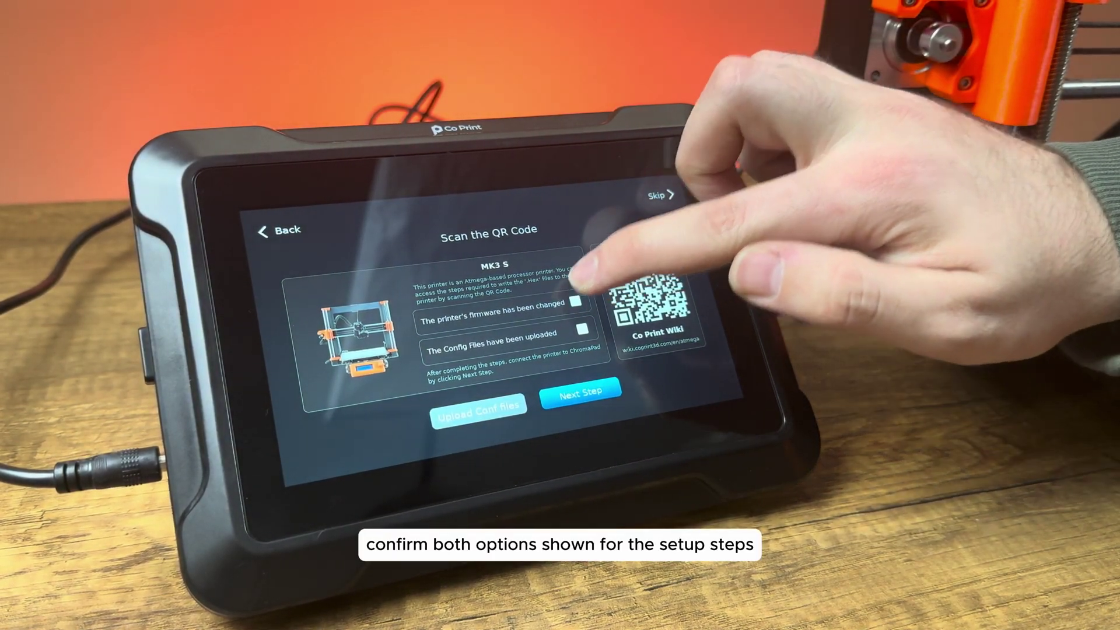
pyautogui.click(575, 300)
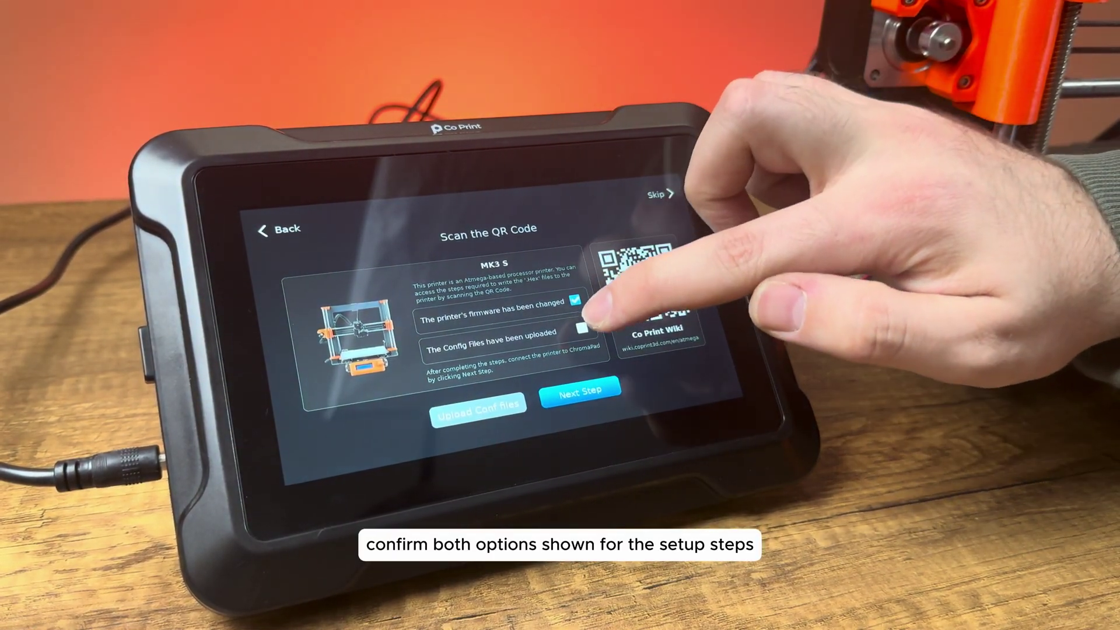
pyautogui.click(582, 326)
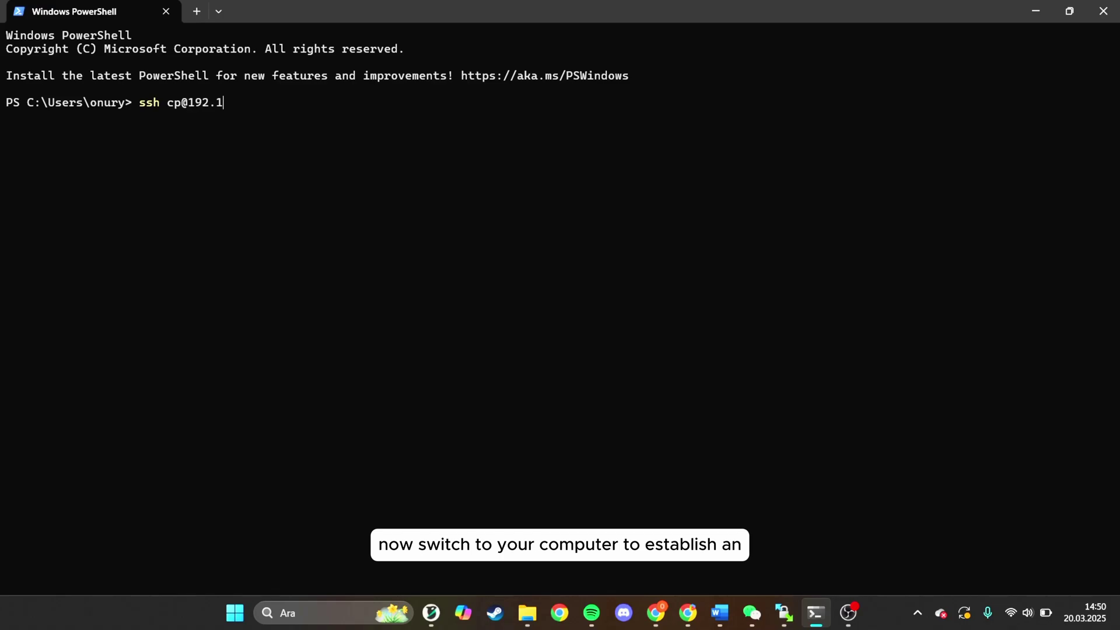
pyautogui.write('192.168.1.15')
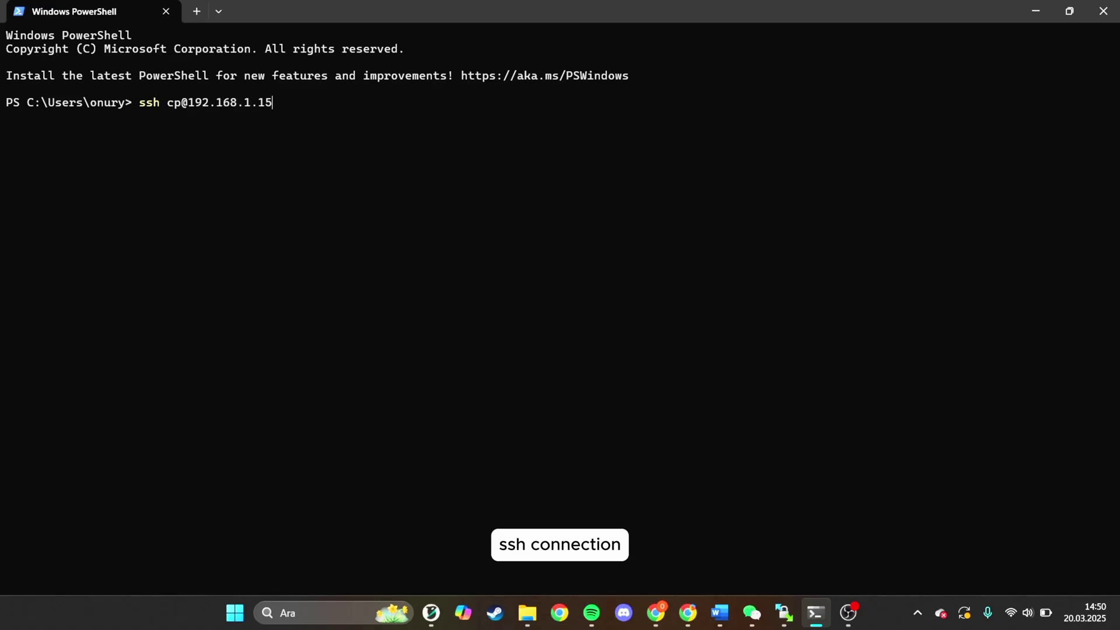
pyautogui.write('8')
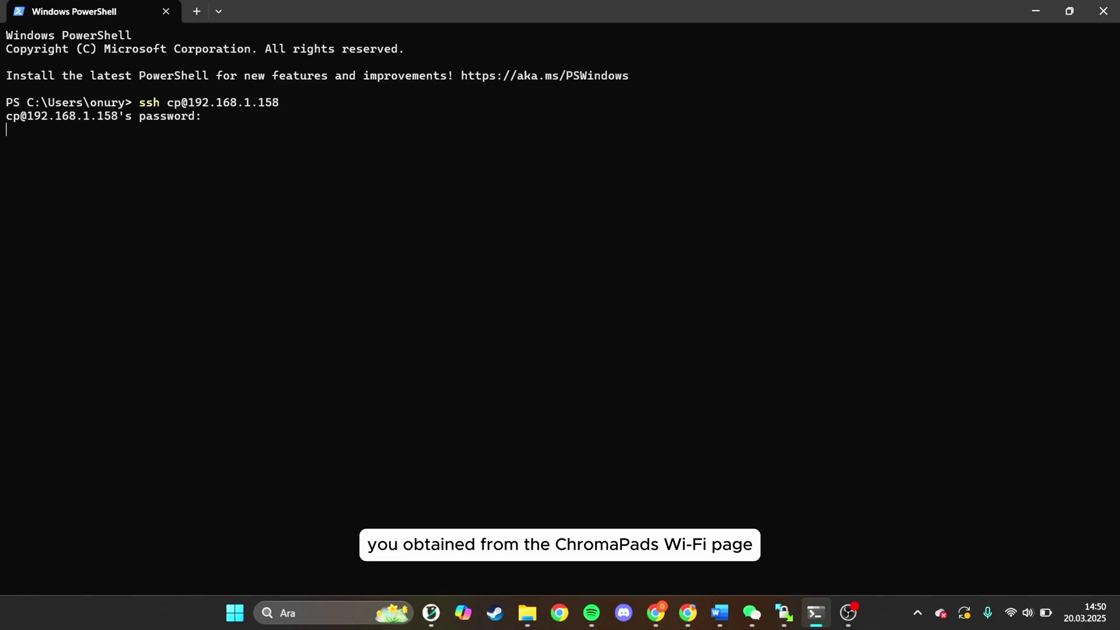
pyautogui.press('Return')
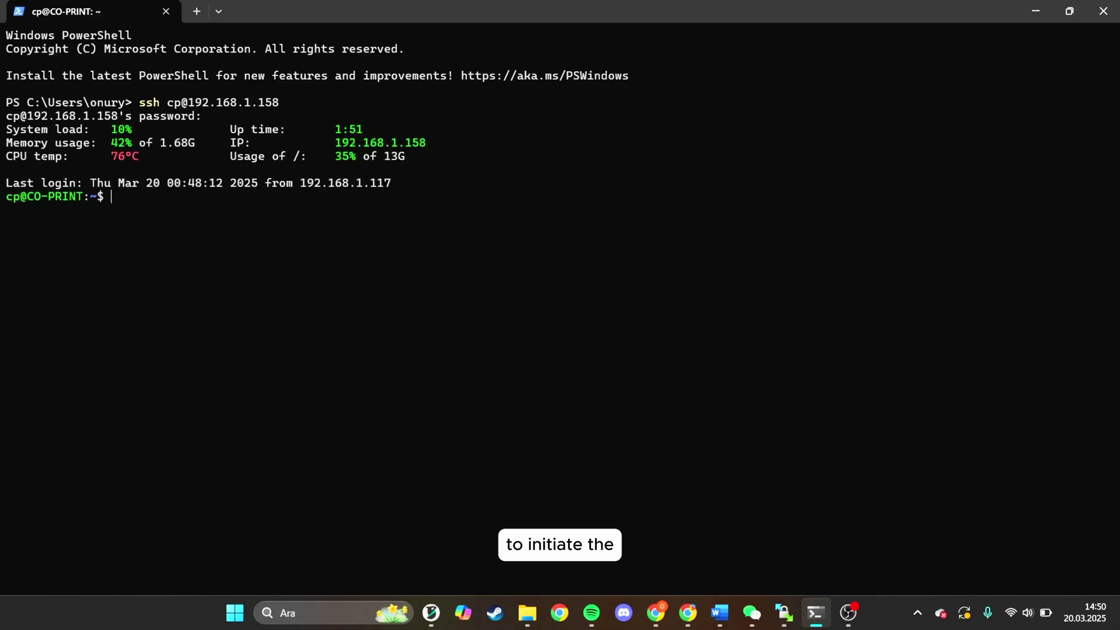
pyautogui.write('./kiau')
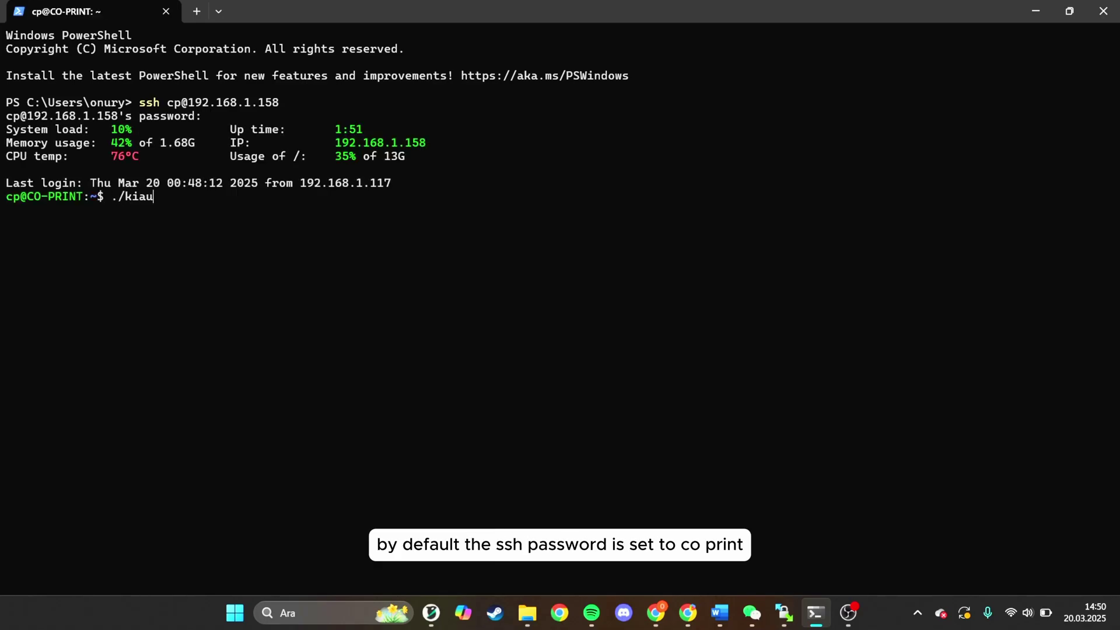
pyautogui.write('h/kiauh.sh')
pyautogui.press('Return')
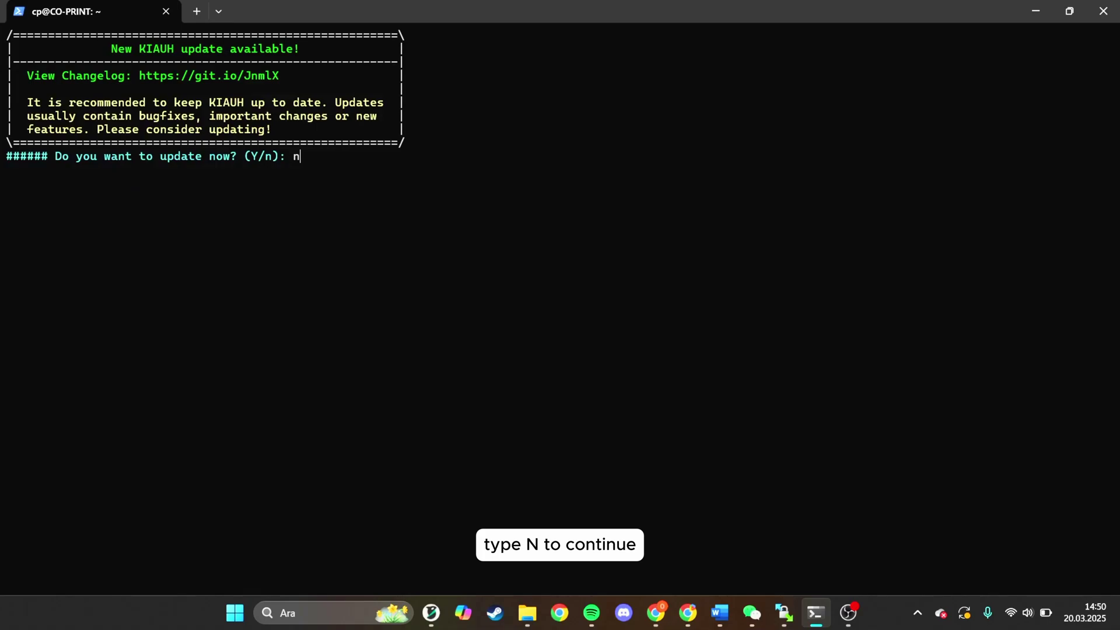
# - Decline the KIAUH update and go to Advanced > Build + Flash (4, then 4)
pyautogui.write('n')
pyautogui.press('Return')
pyautogui.write('2')
pyautogui.press('Return')
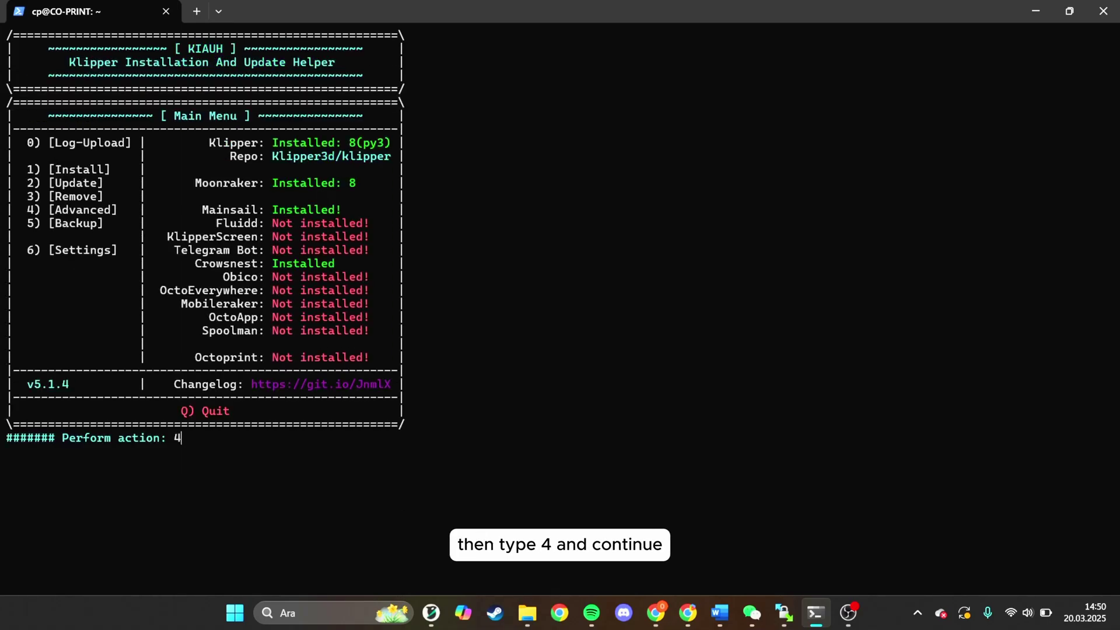
pyautogui.write('4')
pyautogui.press('Return')
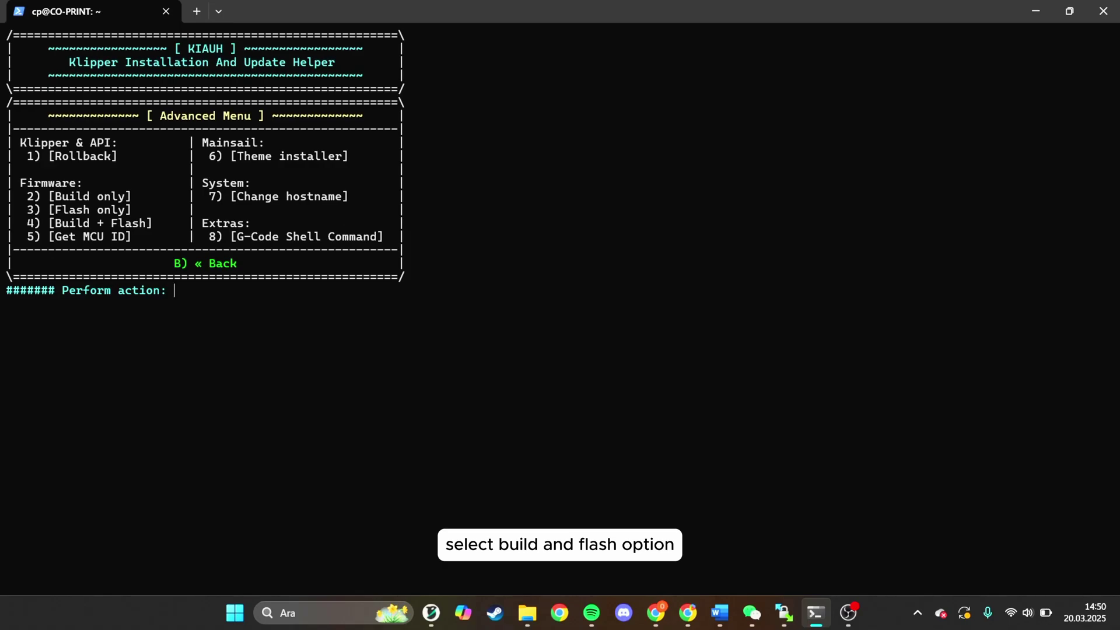
pyautogui.write('4')
pyautogui.press('Return')
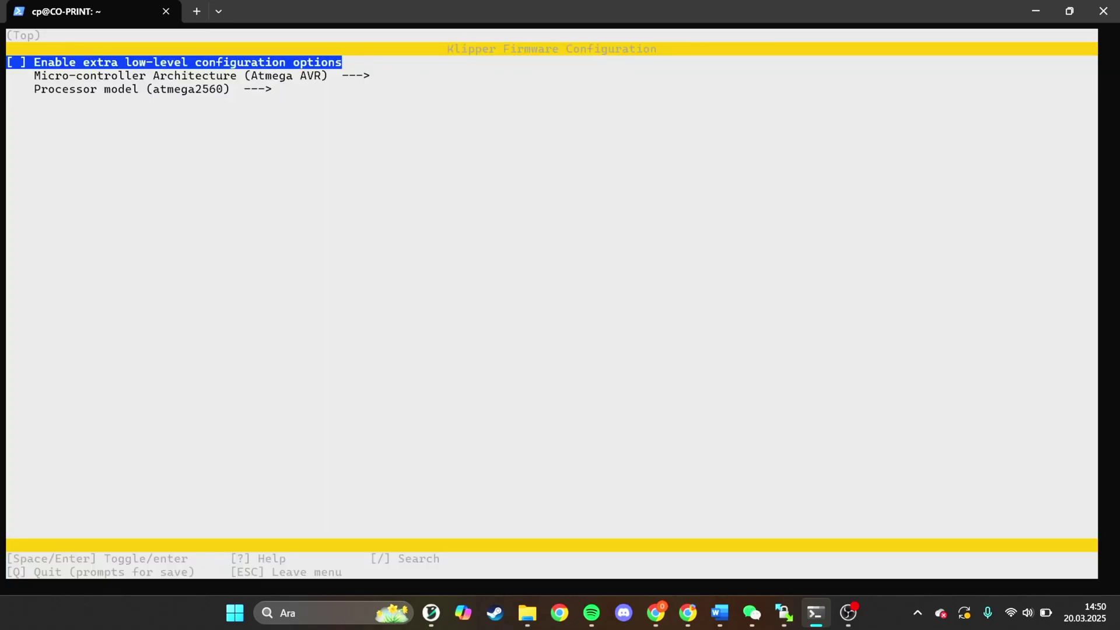
# - Configure Klipper for Atmega AVR architecture with atmega2560 processor and start compiling
pyautogui.press('Down')
pyautogui.press('Return')
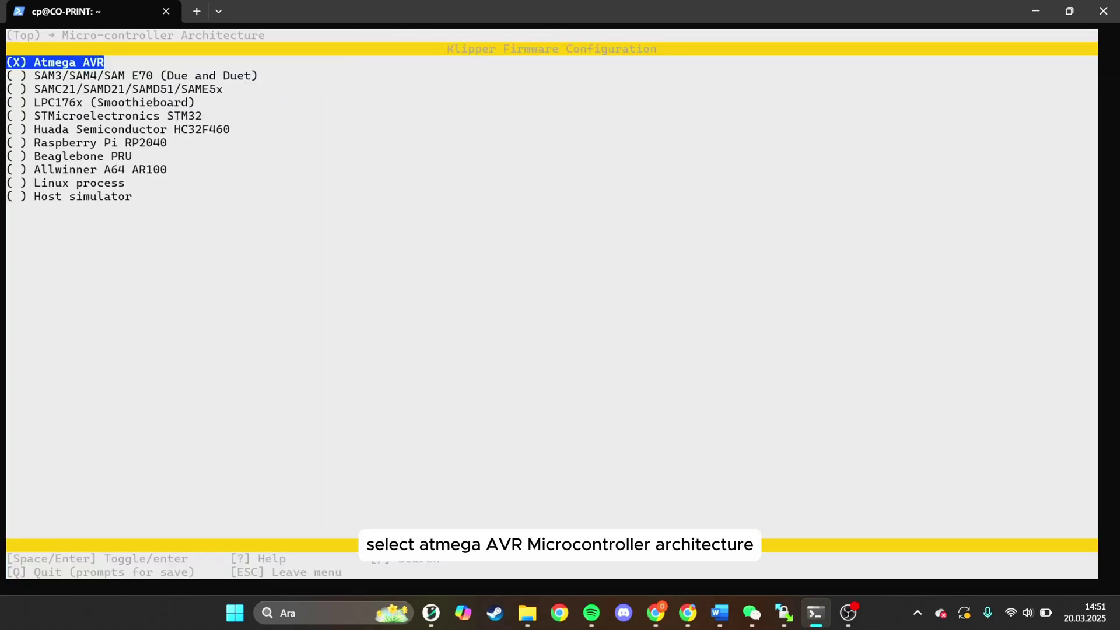
pyautogui.press('Return')
pyautogui.press('Down')
pyautogui.press('Return')
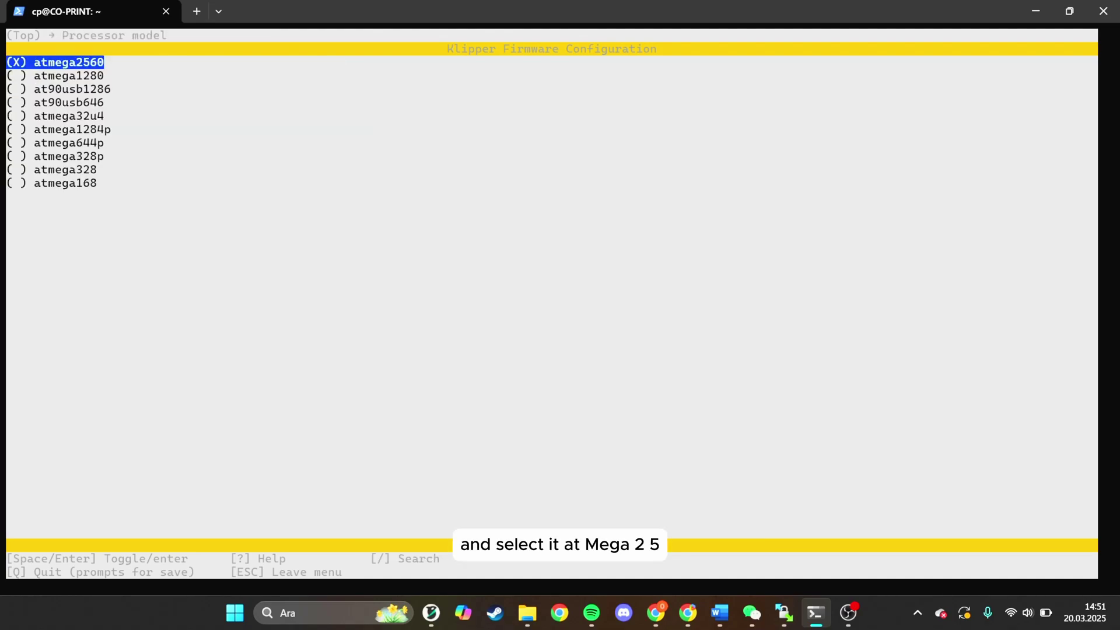
pyautogui.press('Return')
pyautogui.press('q')
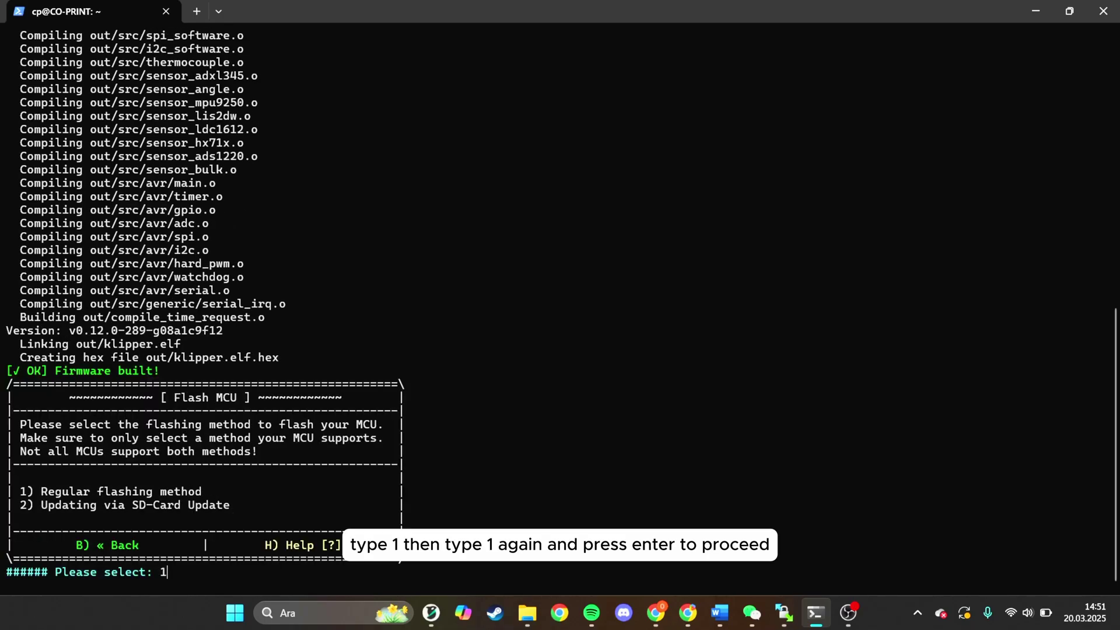
# - Flash the firmware with make flash over USB to the Prusa MCU, then return to the main menu
pyautogui.press('Return')
pyautogui.write('11')
pyautogui.press('Return')
pyautogui.write('1')
pyautogui.press('Return')
pyautogui.write('1')
pyautogui.press('Return')
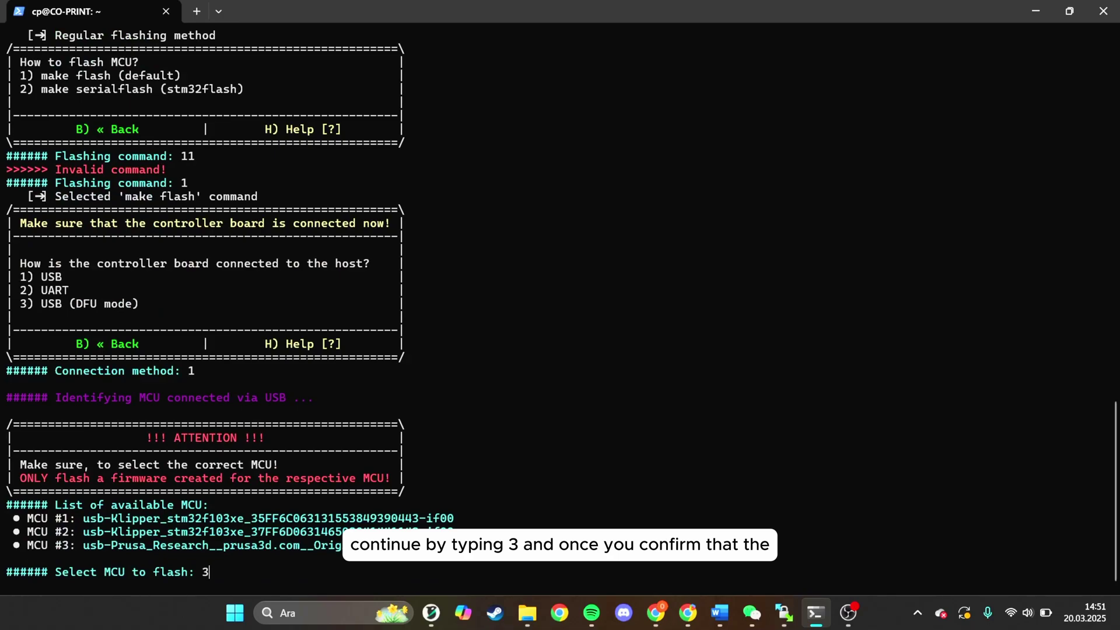
pyautogui.press('Return')
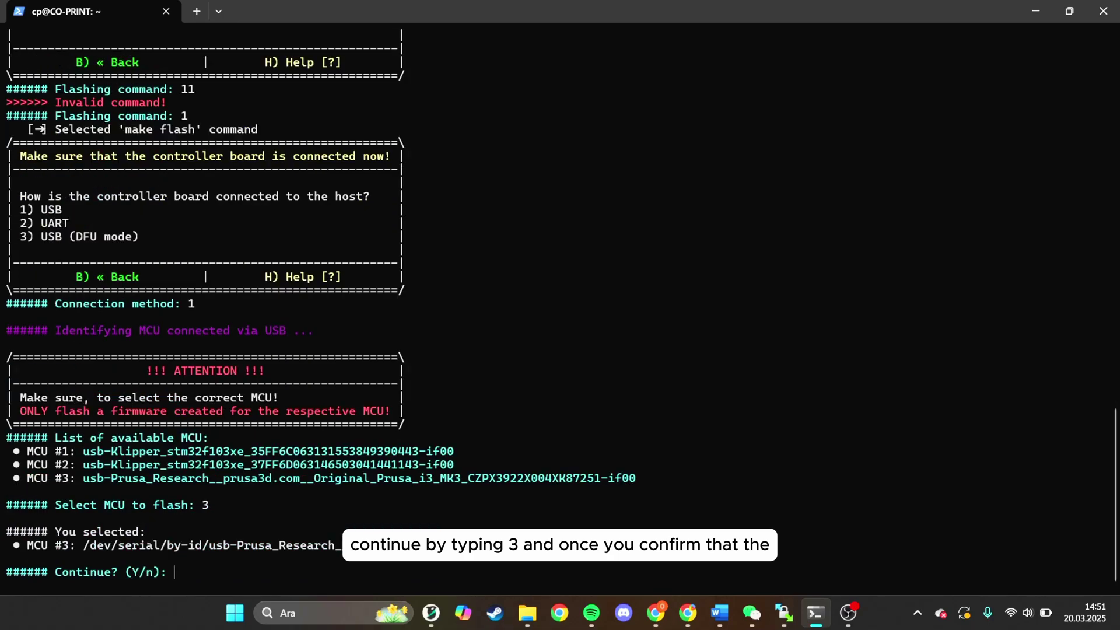
pyautogui.write('y')
pyautogui.press('Return')
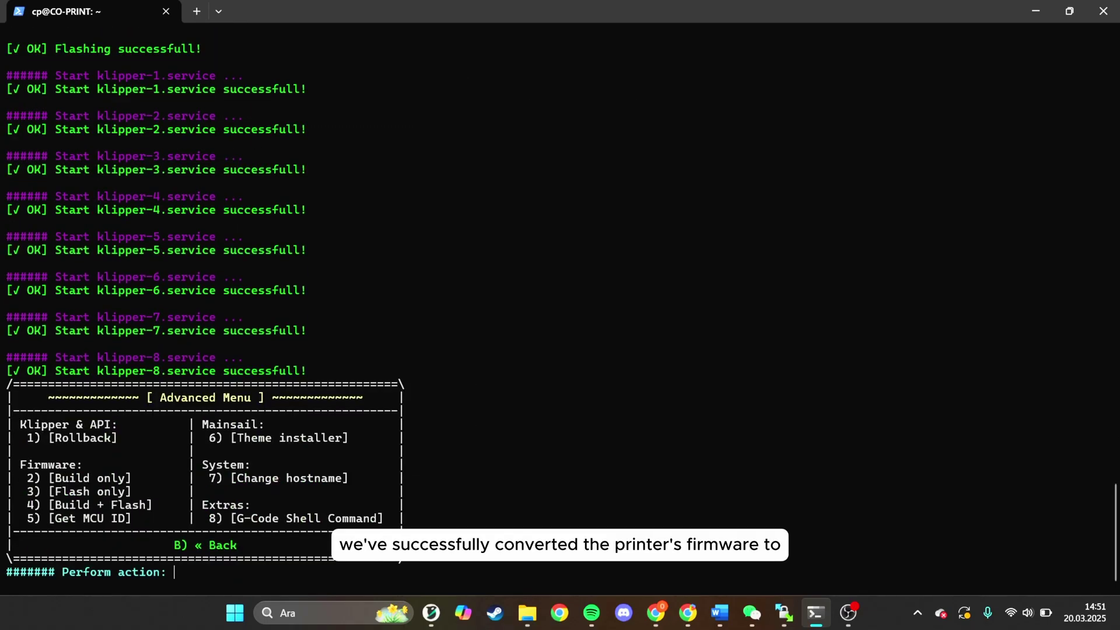
pyautogui.write('b')
pyautogui.press('Return')
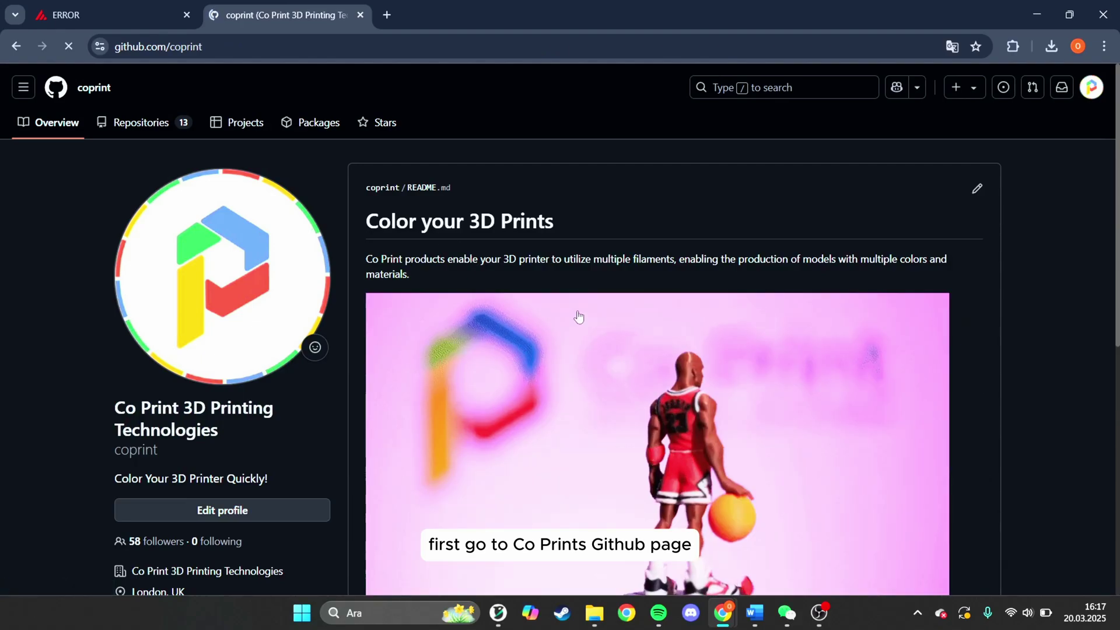
# - Browse coprint's Printer-Config-Files repository to Prusa/MK3S and open bed_mesh.cfg
pyautogui.scroll(-2, 577, 318)
pyautogui.scroll(2, 578, 315)
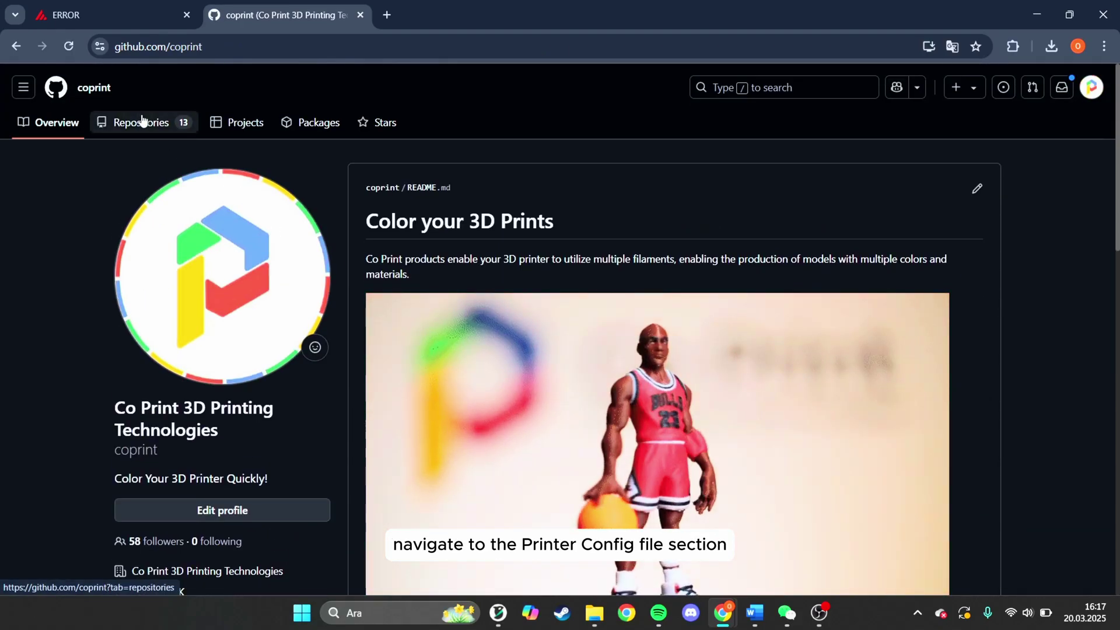
pyautogui.click(142, 120)
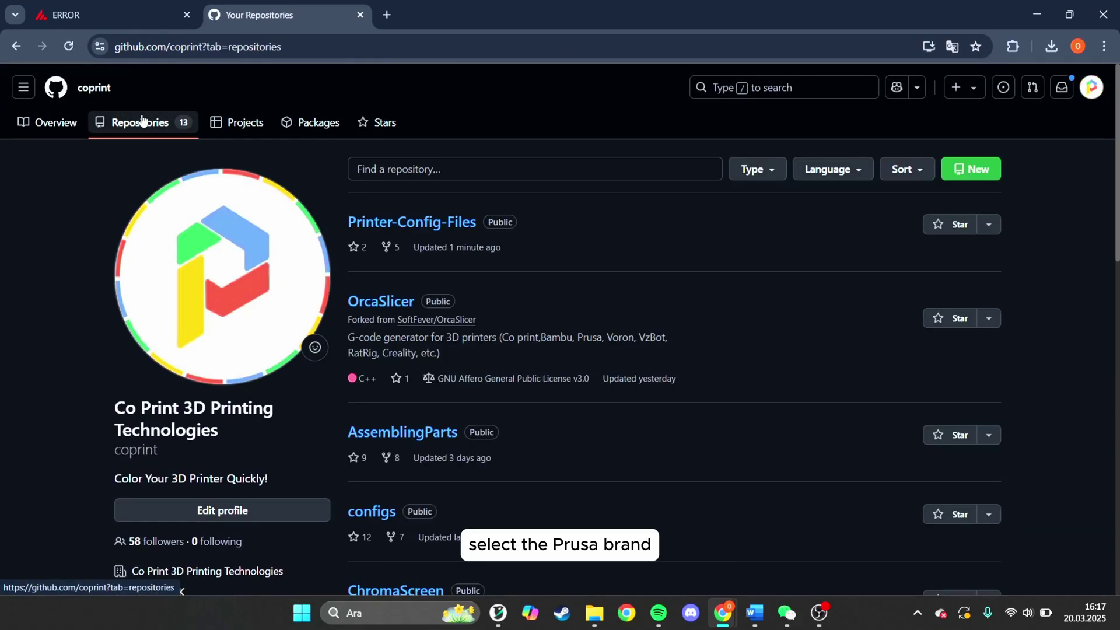
pyautogui.scroll(-1, 358, 285)
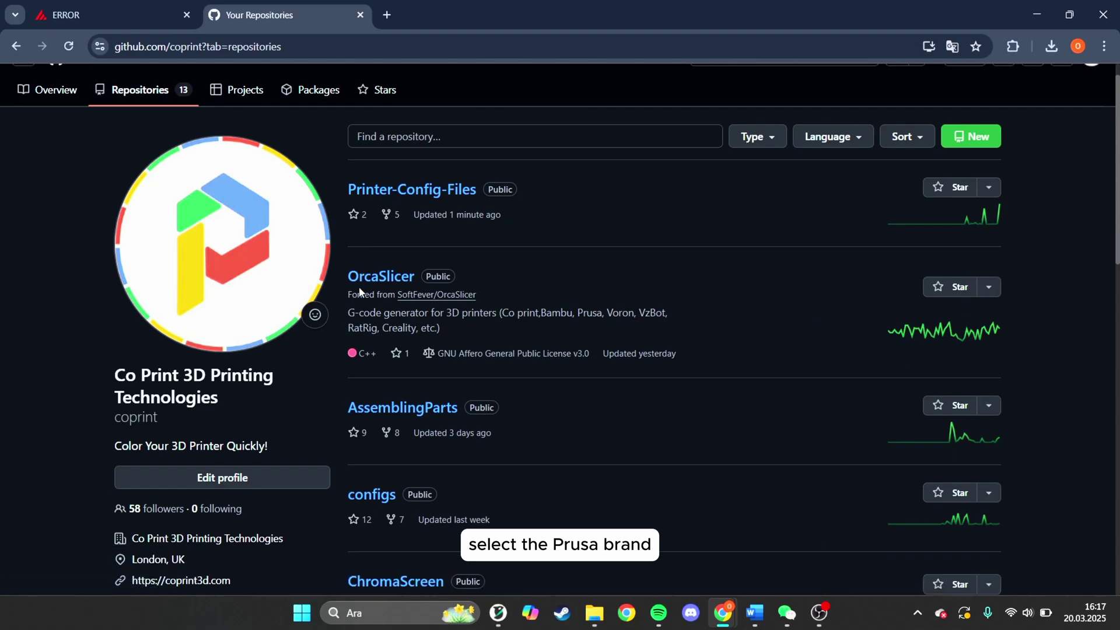
pyautogui.click(447, 190)
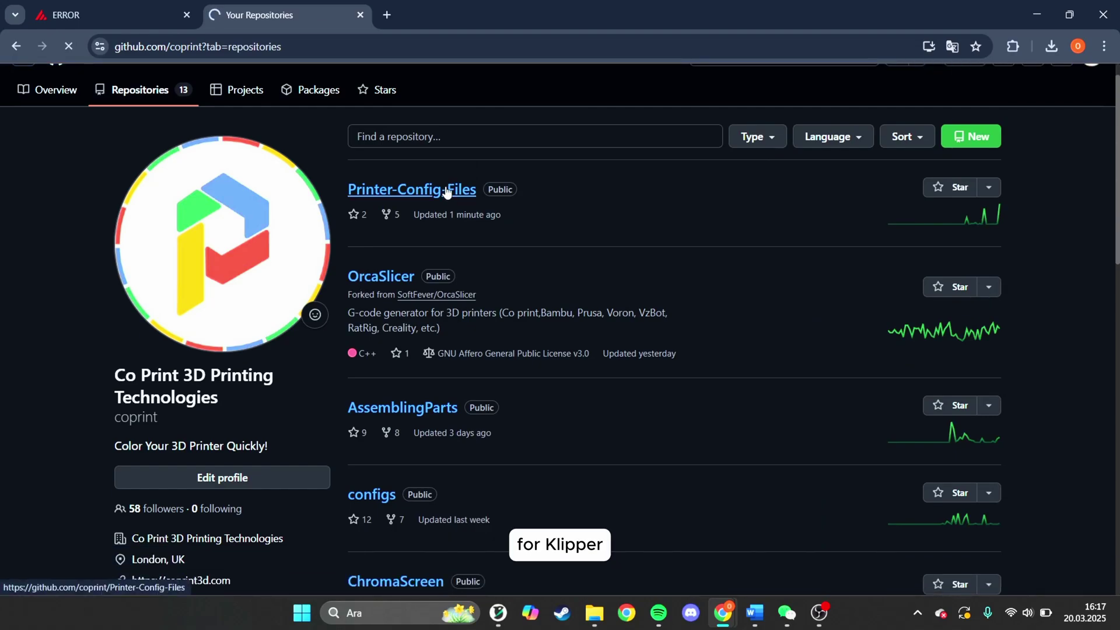
pyautogui.scroll(-2, 446, 191)
pyautogui.scroll(-1, 445, 191)
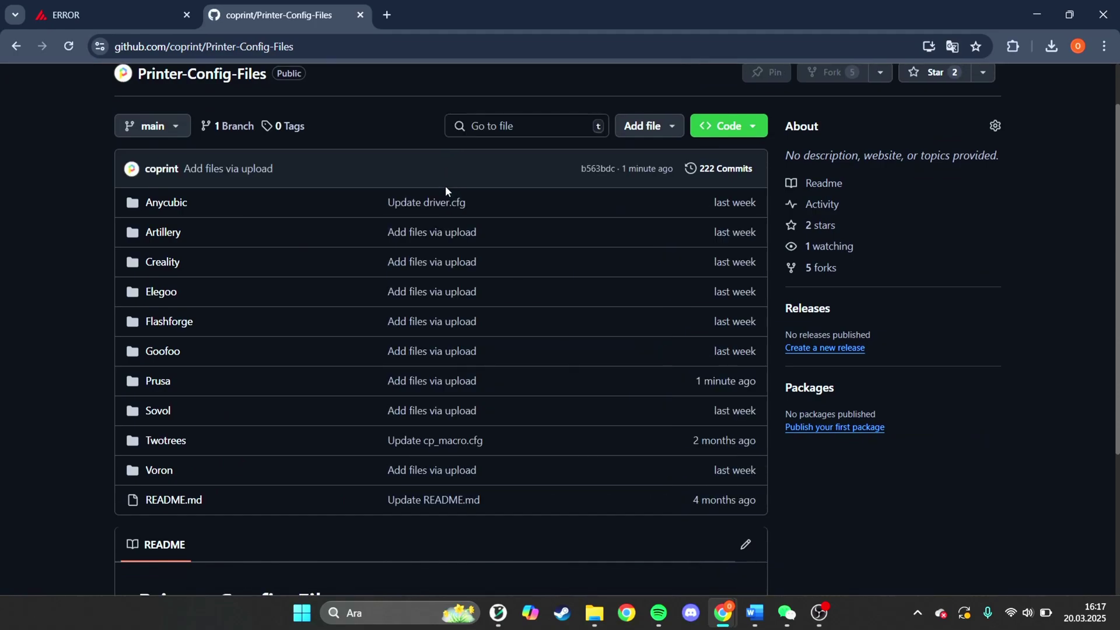
pyautogui.click(151, 382)
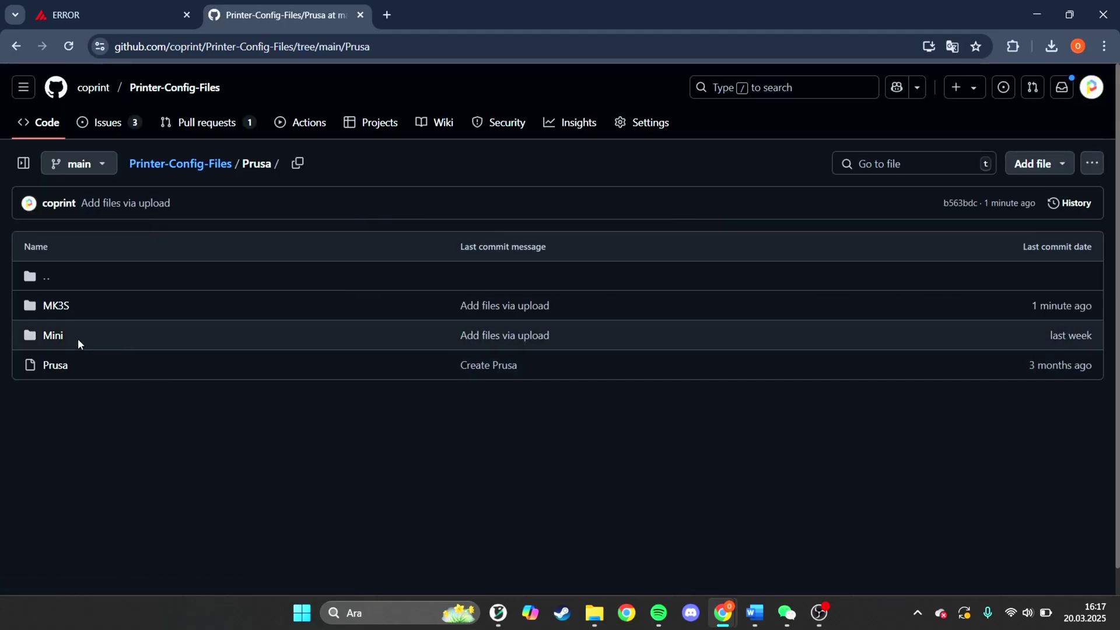
pyautogui.click(54, 309)
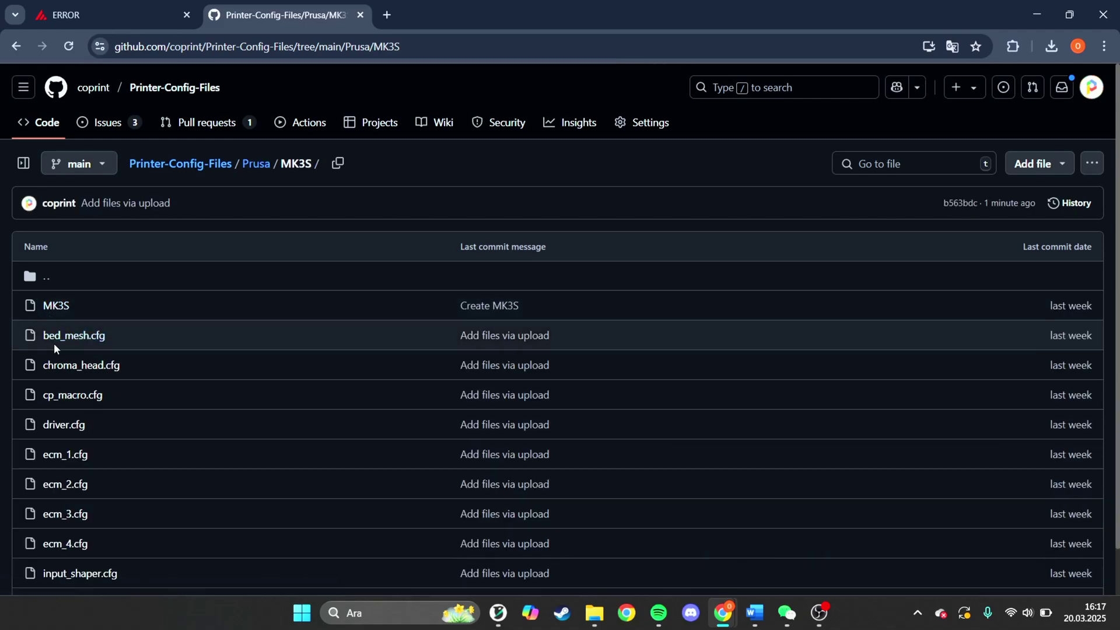
pyautogui.click(74, 337)
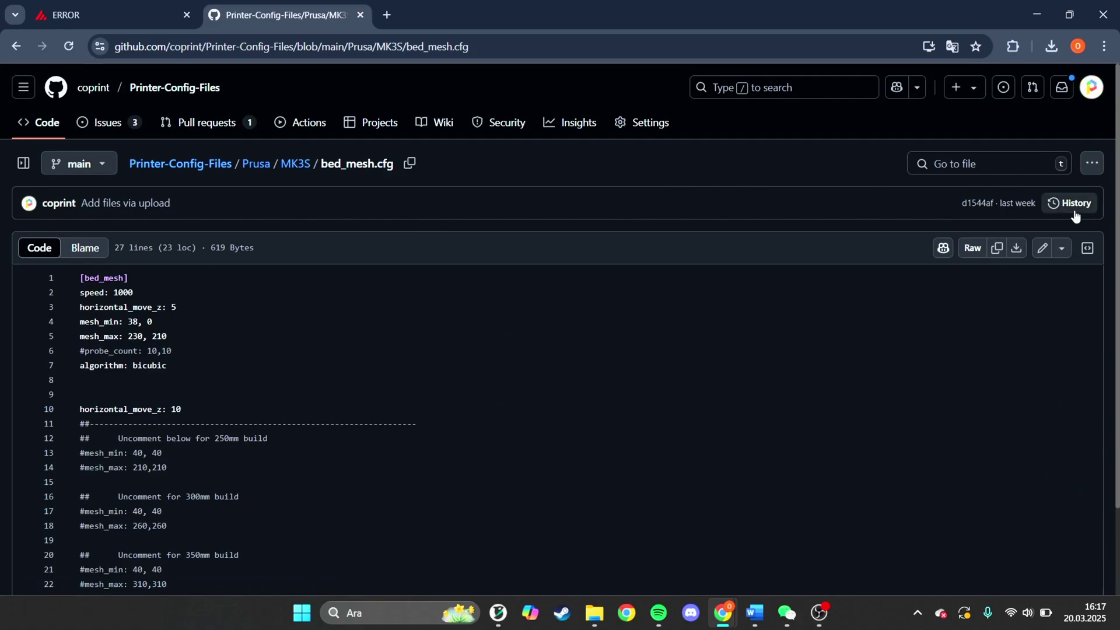
# - Download the raw bed_mesh.cfg and printer.cfg files from the MK3S folder
pyautogui.click(1088, 167)
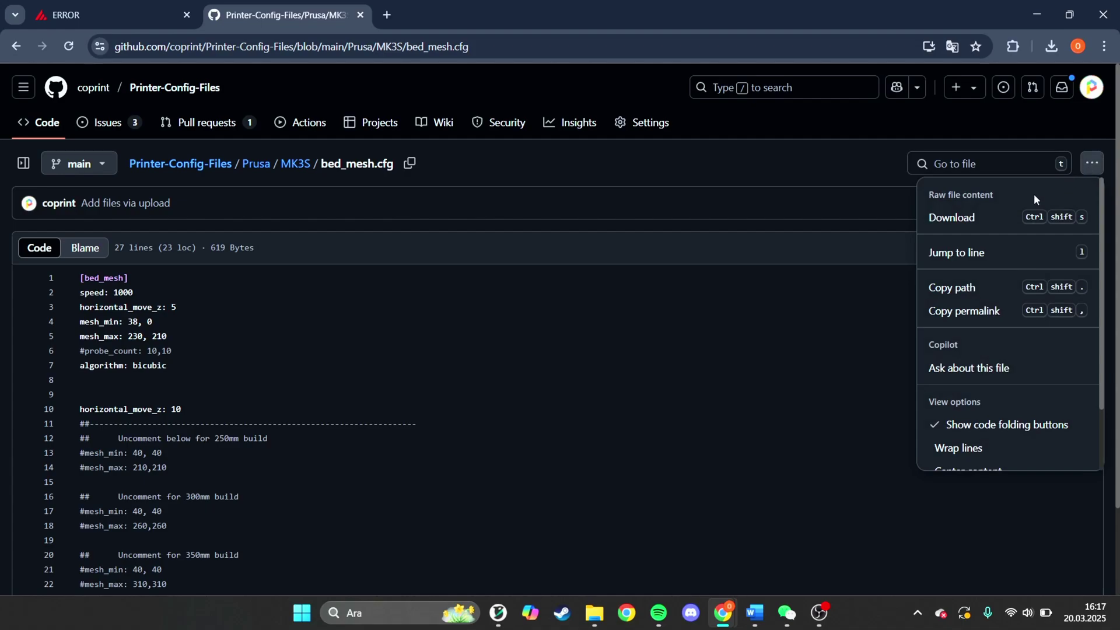
pyautogui.click(989, 222)
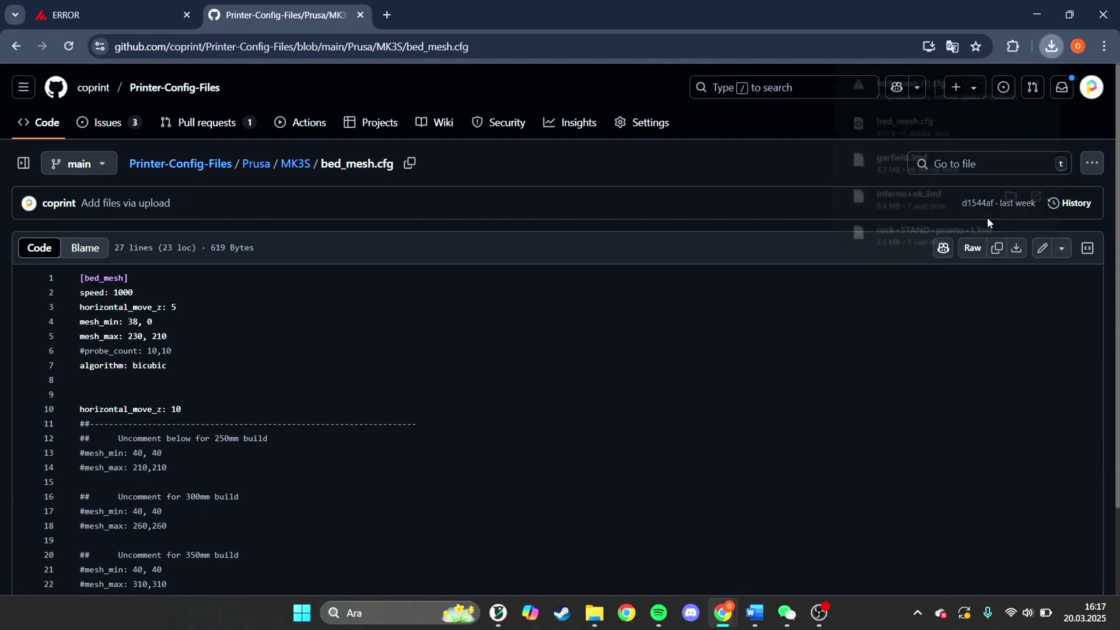
pyautogui.click(14, 45)
pyautogui.scroll(-1, 76, 365)
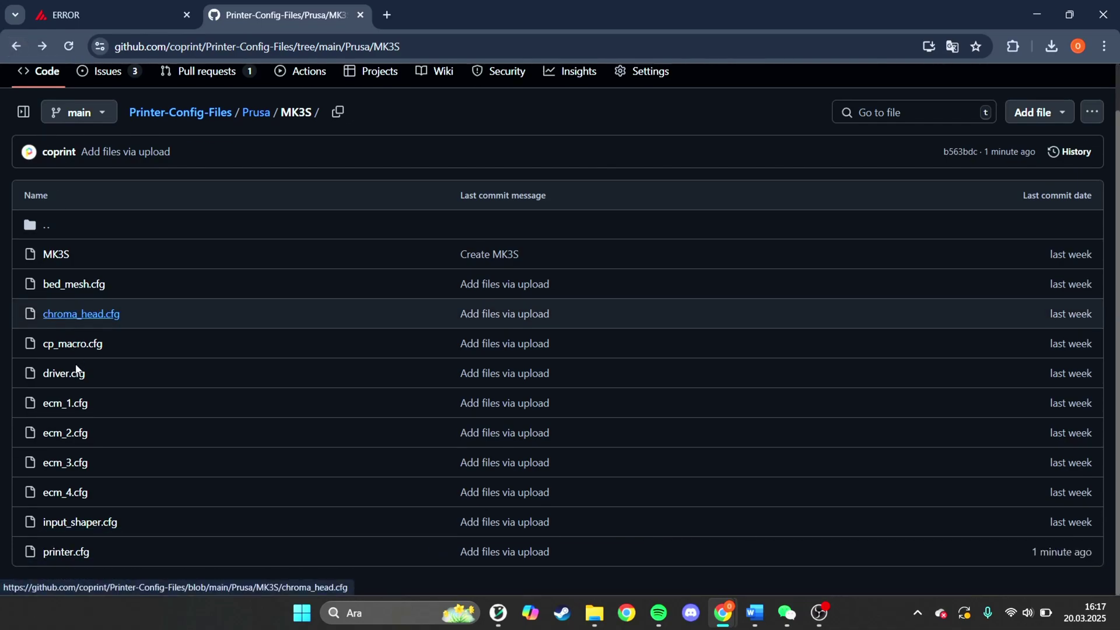
pyautogui.click(72, 558)
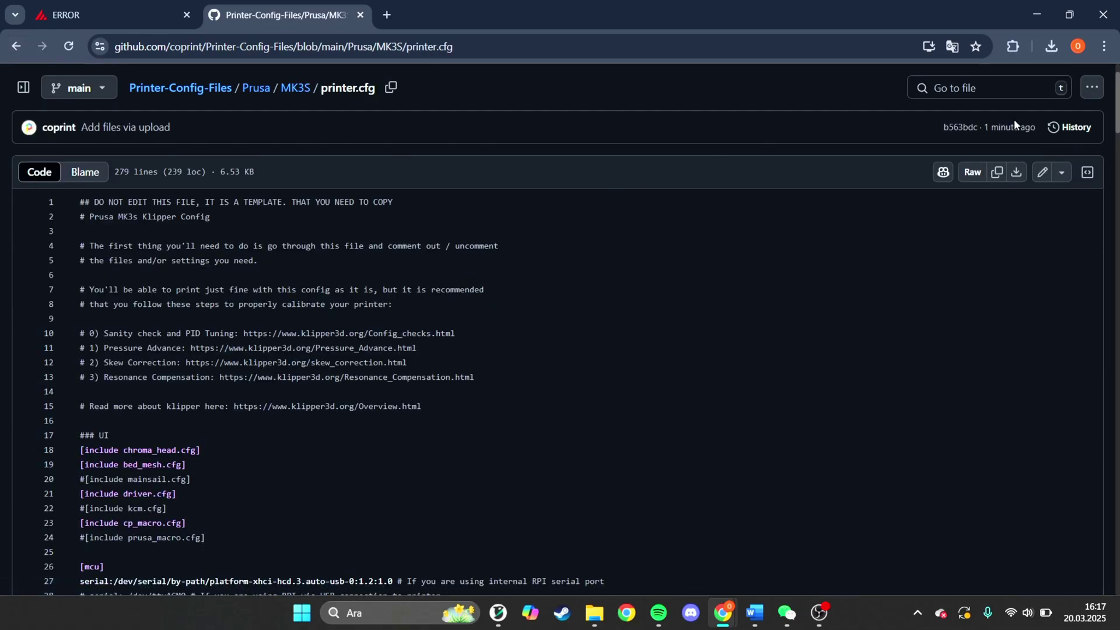
pyautogui.click(1018, 173)
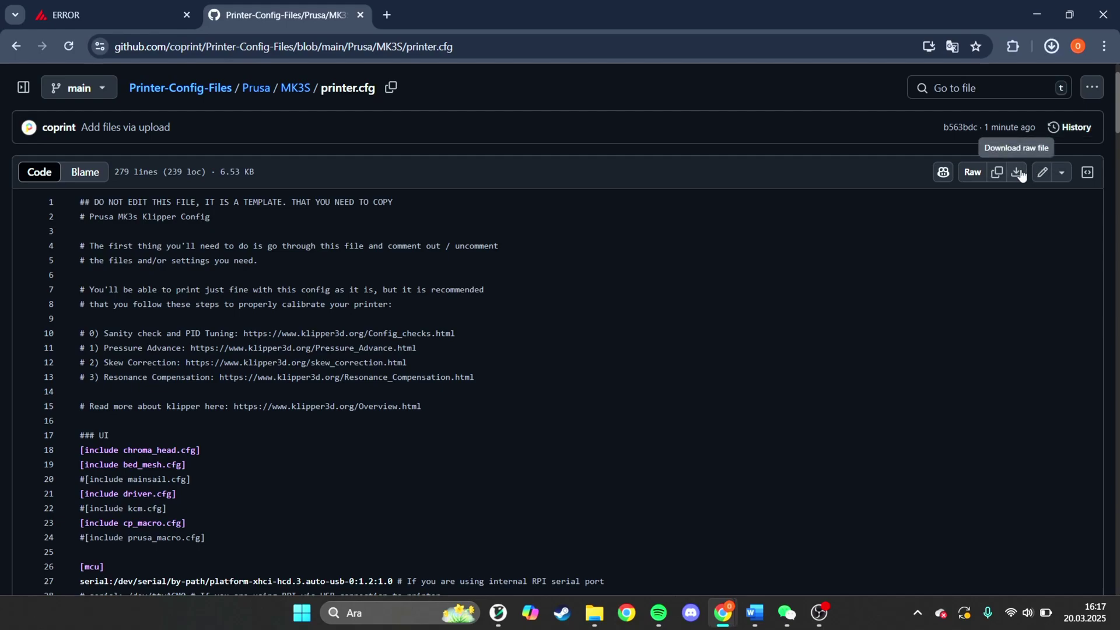
# - Keep the blocked printer (1).cfg and bed_mesh (1).cfg downloads as unverified files
pyautogui.click(1056, 46)
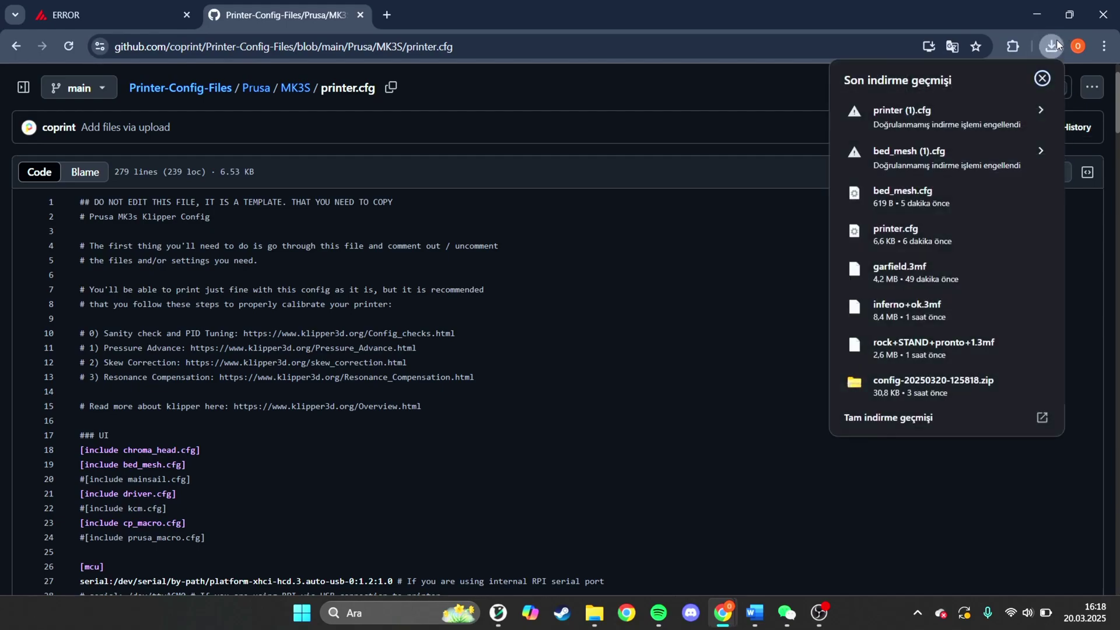
pyautogui.rightClick(984, 125)
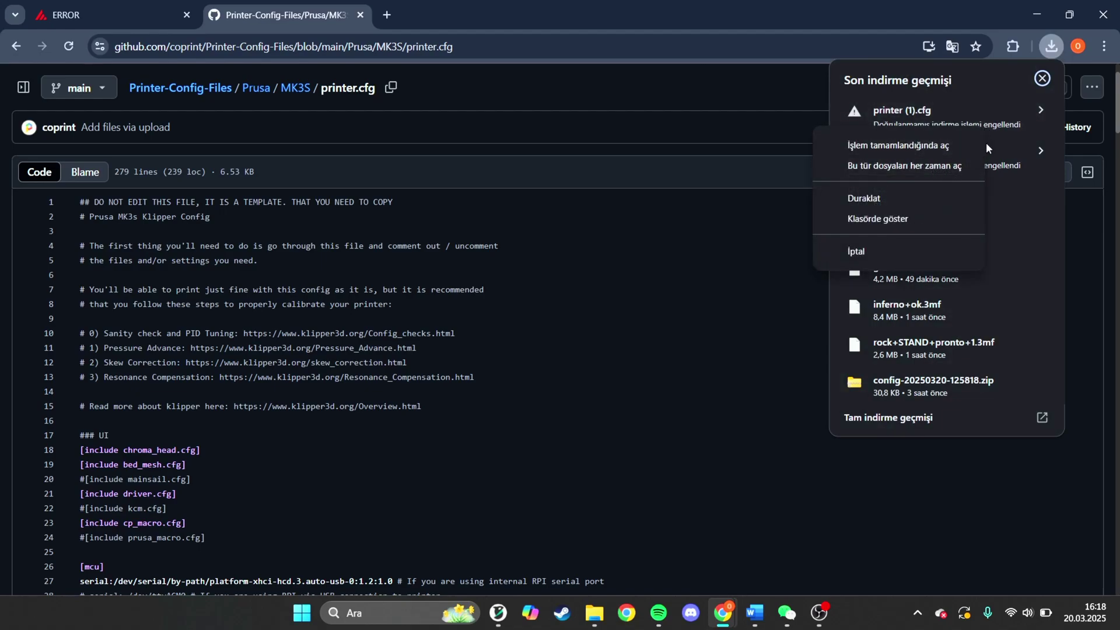
pyautogui.click(939, 90)
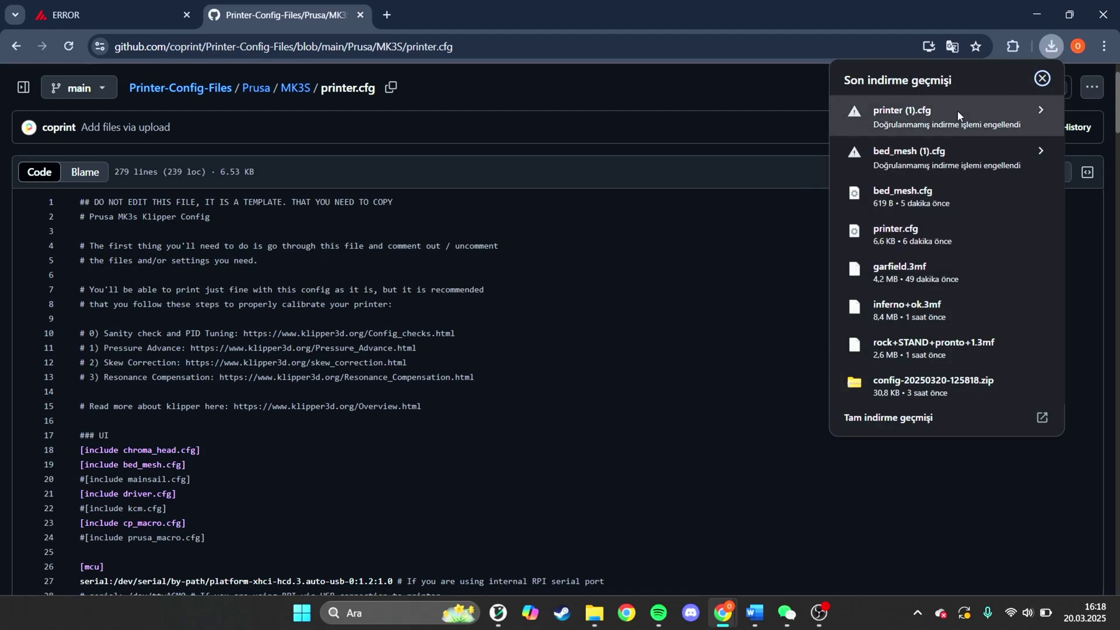
pyautogui.click(957, 111)
pyautogui.click(986, 181)
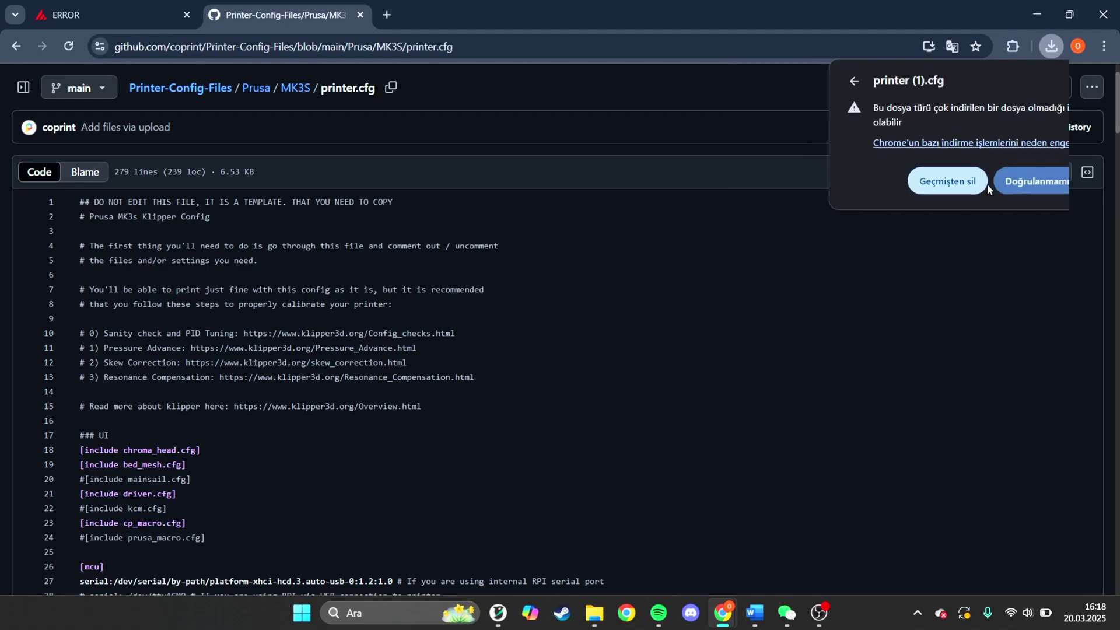
pyautogui.click(1052, 46)
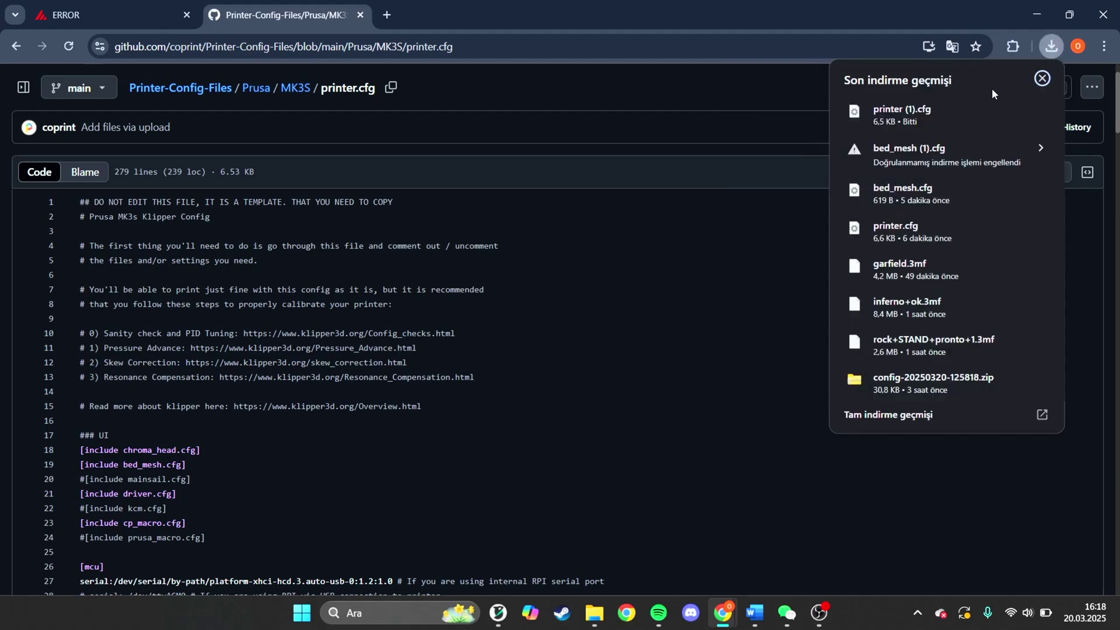
pyautogui.click(989, 150)
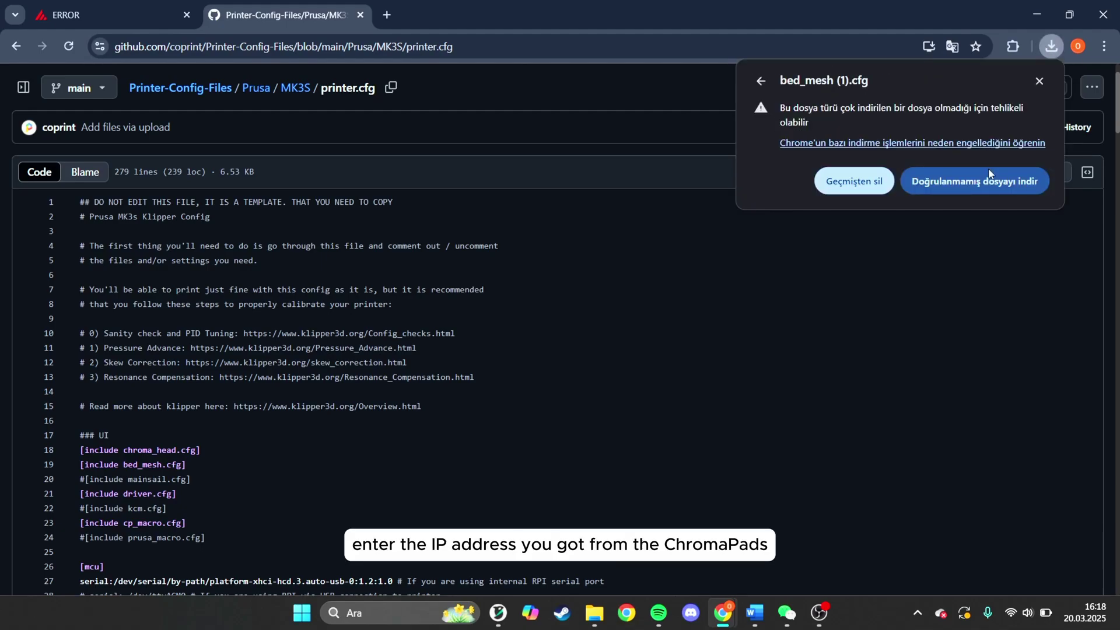
pyautogui.click(990, 179)
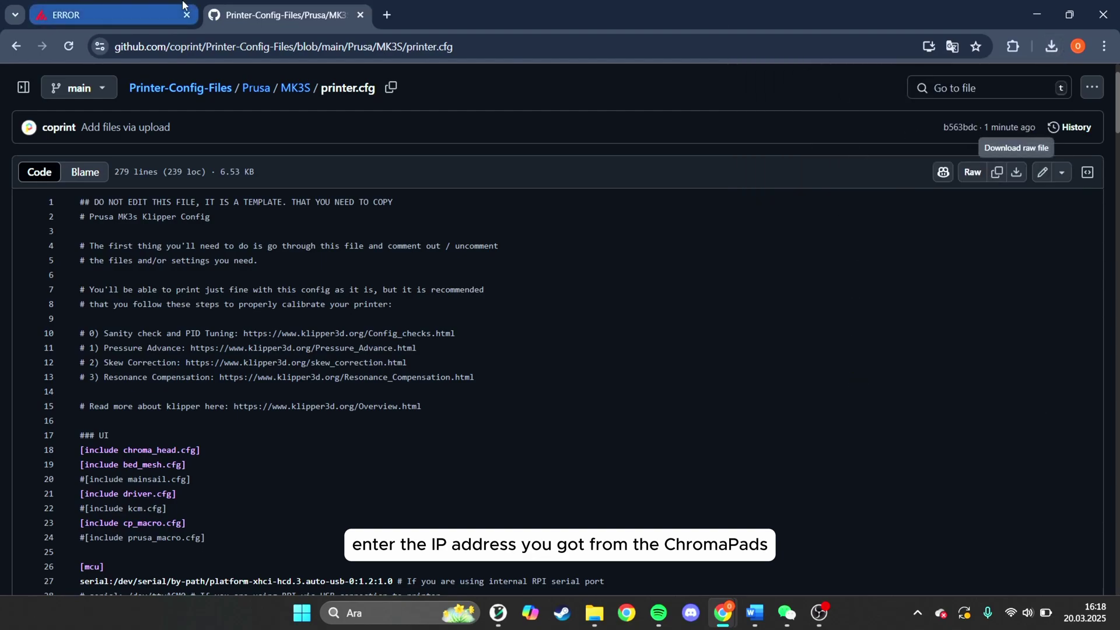
# - Upload bed_mesh (1).cfg and printer (1).cfg from Downloads to the Mainsail config folder
pyautogui.click(134, 6)
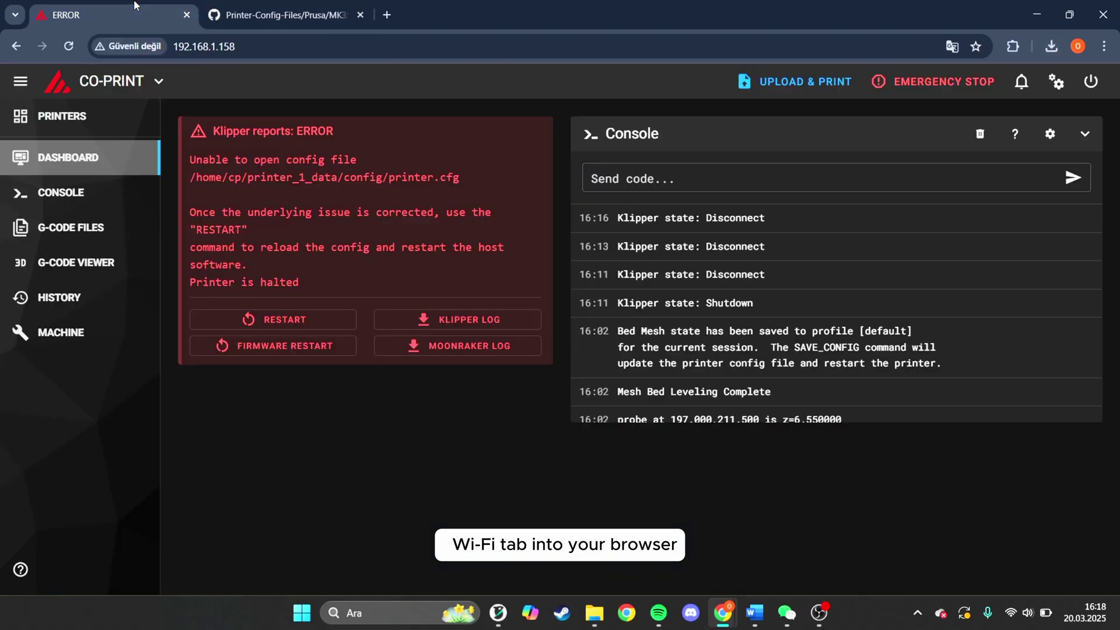
pyautogui.click(98, 337)
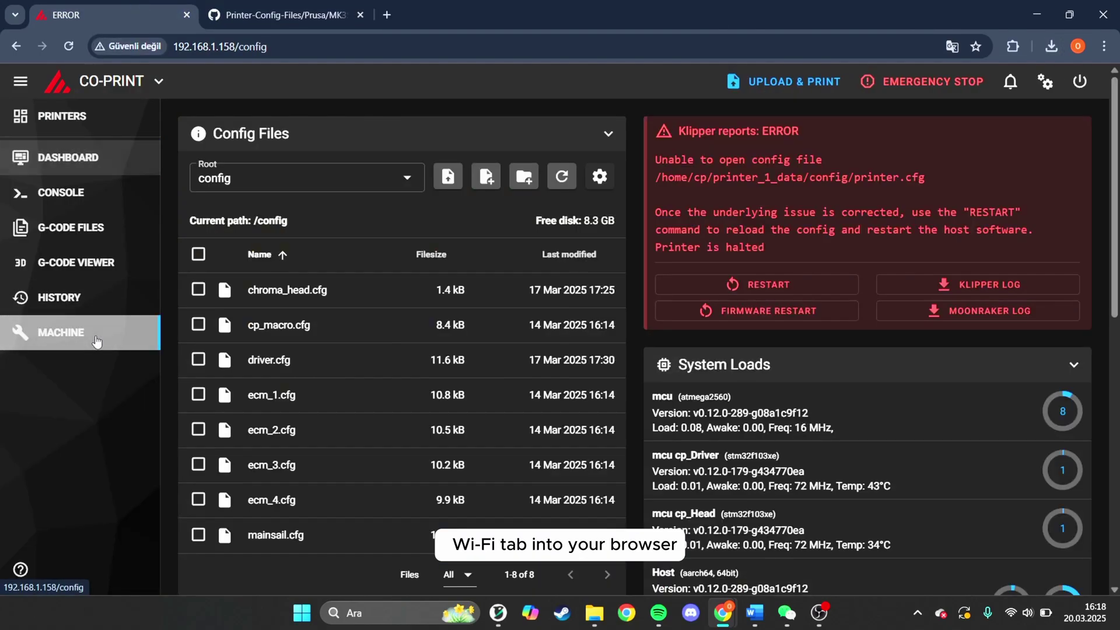
pyautogui.click(439, 183)
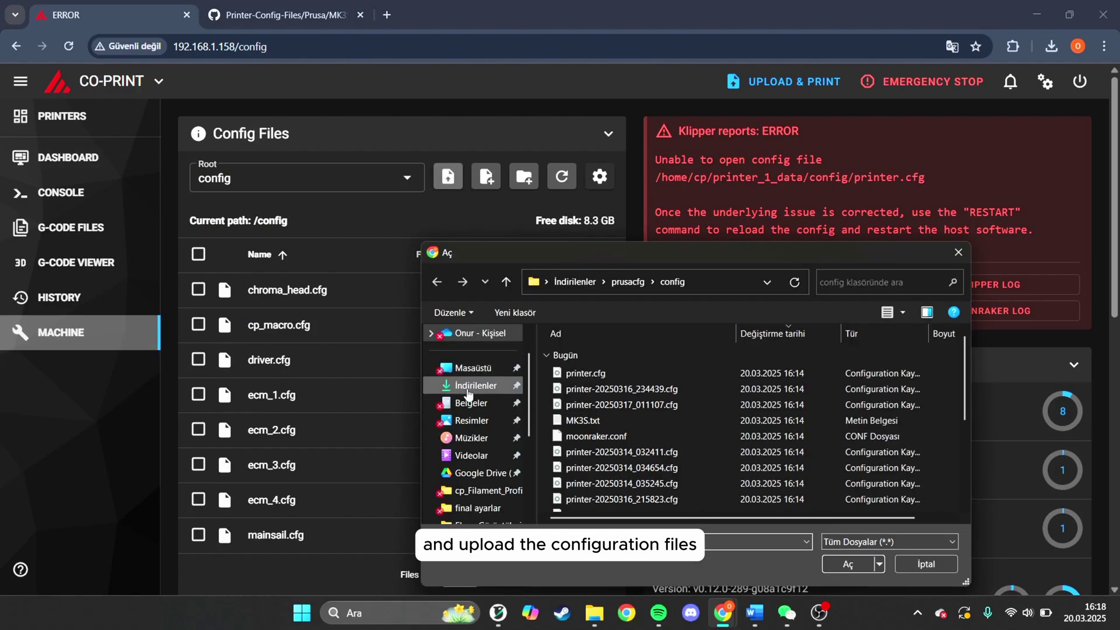
pyautogui.click(477, 386)
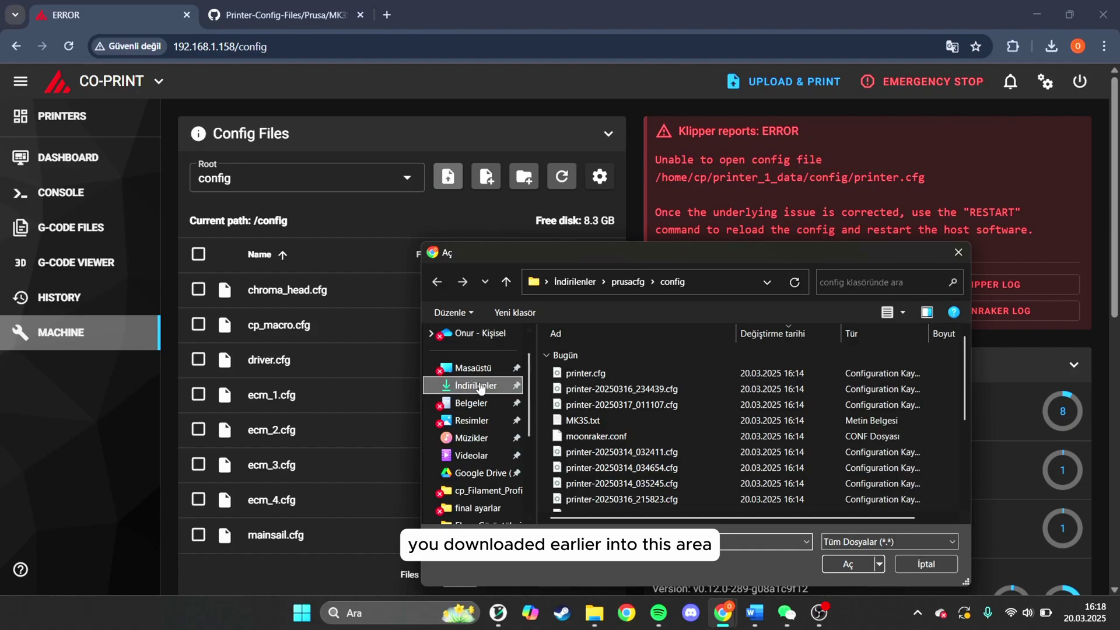
pyautogui.click(588, 373)
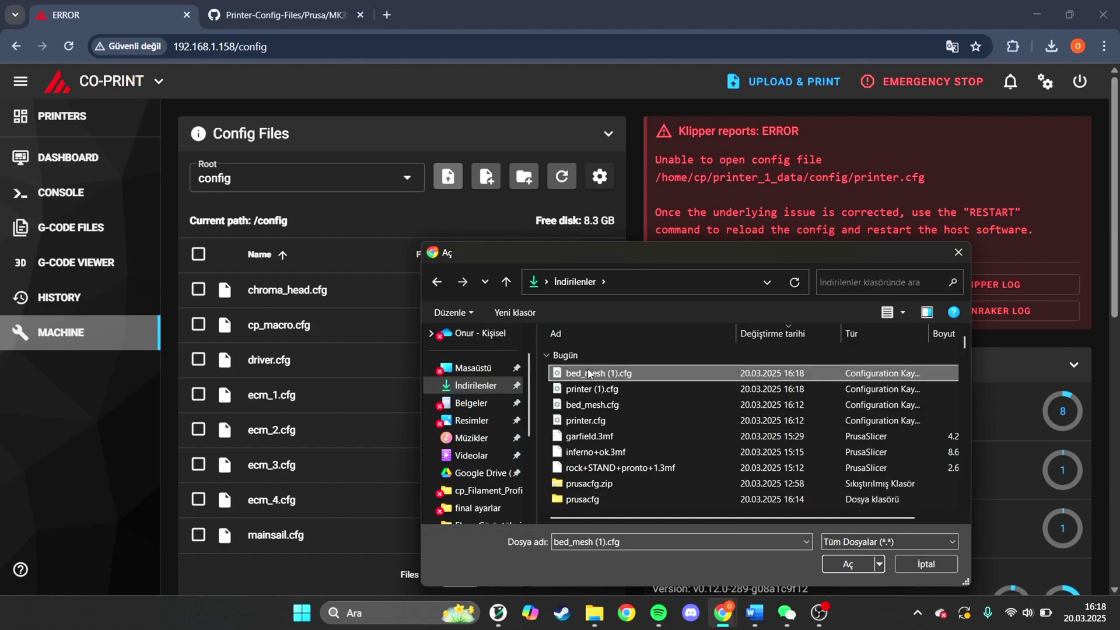
pyautogui.keyDown('ctrl'); pyautogui.click(607, 390); pyautogui.keyUp('ctrl')
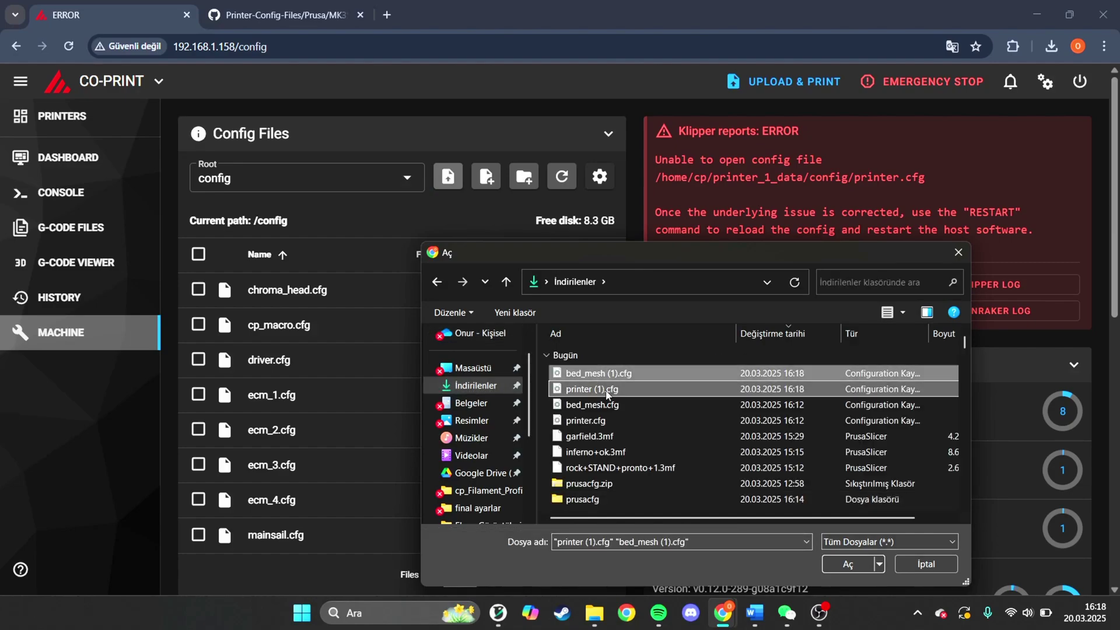
pyautogui.click(863, 565)
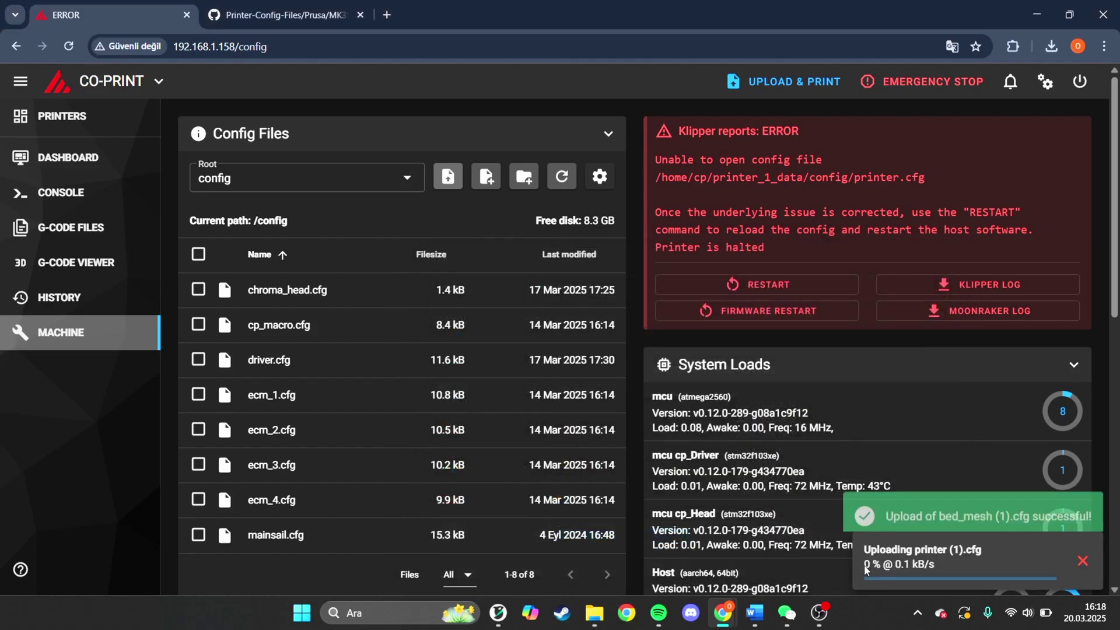
# - Rename the uploaded files to bed_mesh.cfg and printer.cfg, dropping the (1) suffix
pyautogui.rightClick(333, 297)
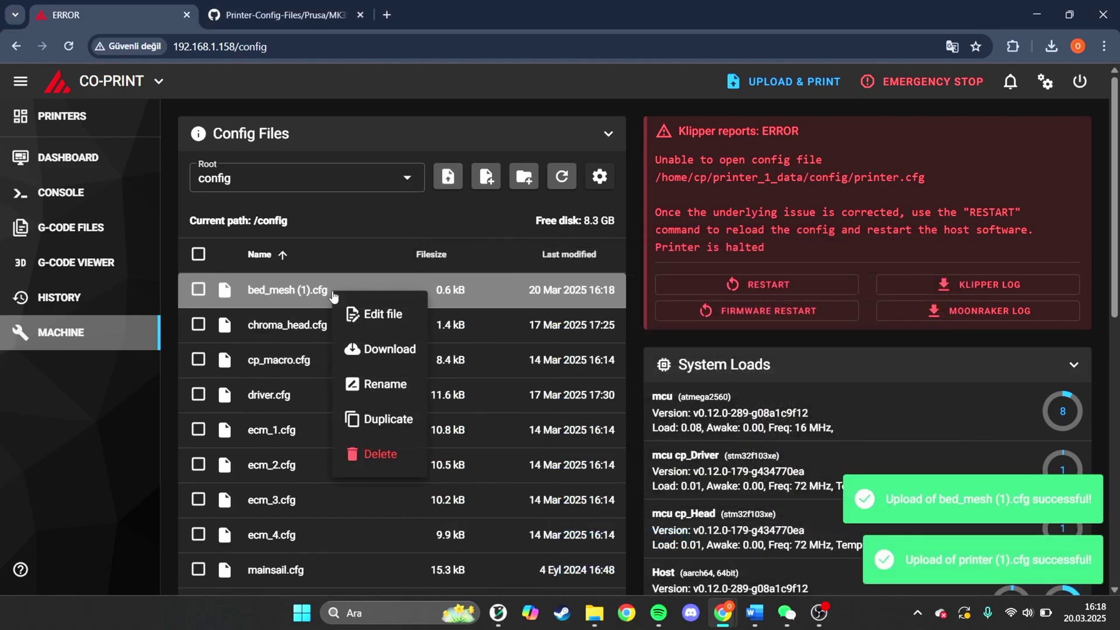
pyautogui.click(381, 385)
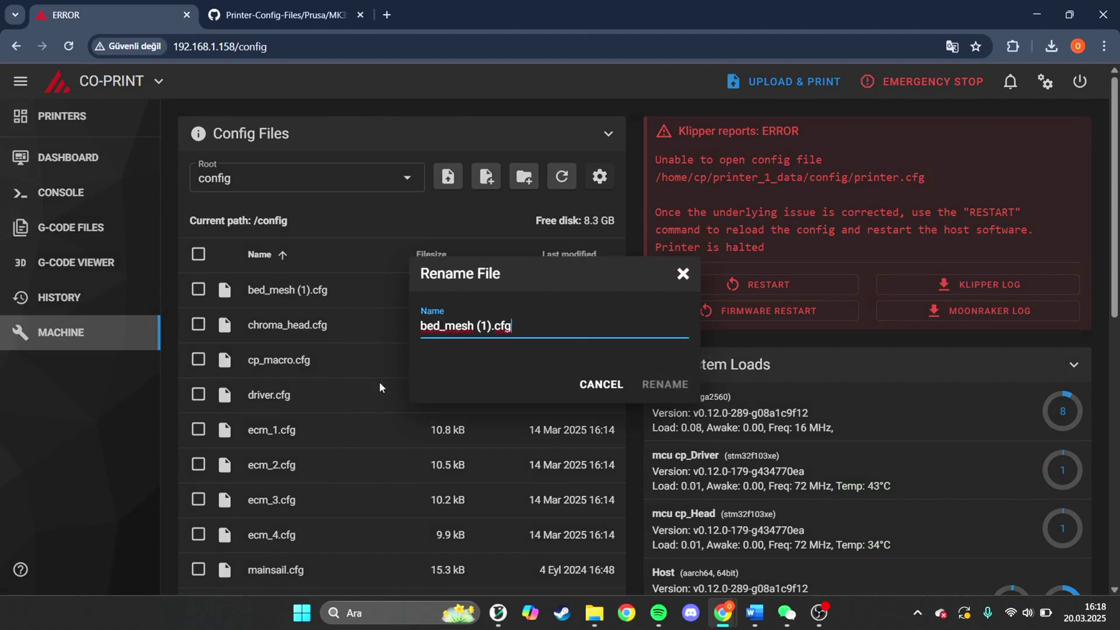
pyautogui.press('Left')
pyautogui.press('Left')
pyautogui.press('Left')
pyautogui.press('Left')
pyautogui.press('BackSpace')
pyautogui.press('BackSpace')
pyautogui.press('BackSpace')
pyautogui.press('BackSpace')
pyautogui.press('Return')
pyautogui.scroll(-3, 379, 382)
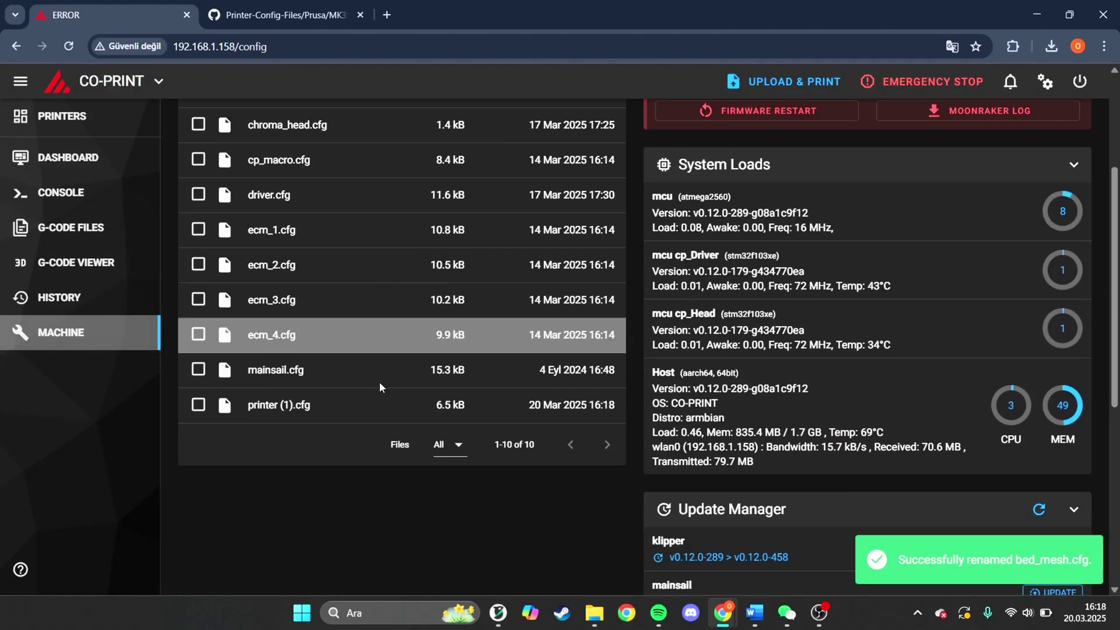
pyautogui.rightClick(392, 411)
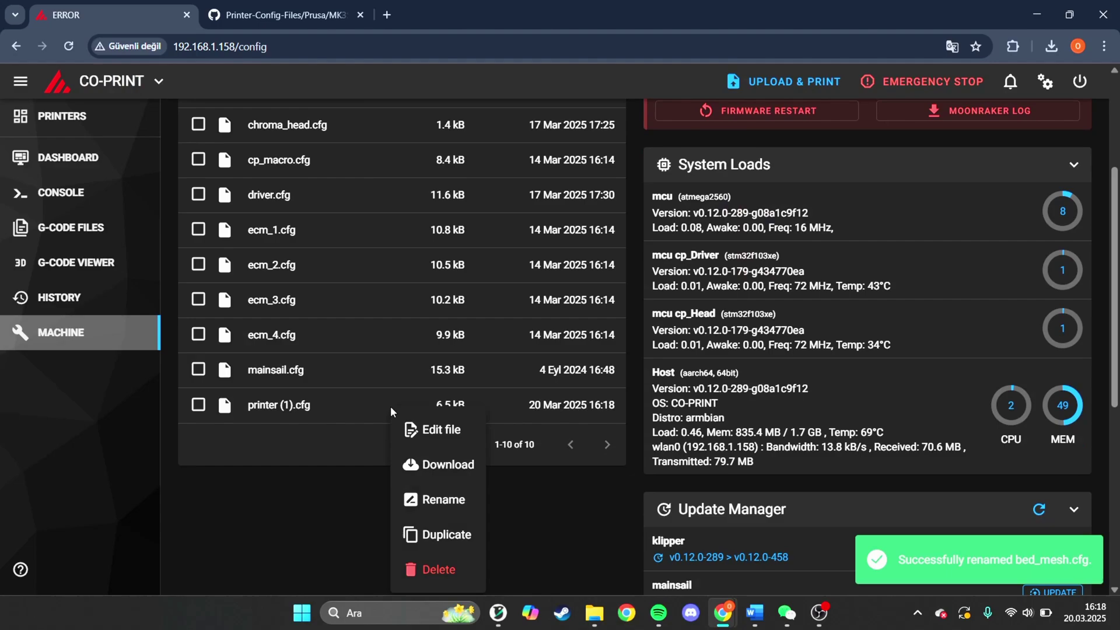
pyautogui.click(451, 497)
pyautogui.press('Left')
pyautogui.press('Left')
pyautogui.press('Left')
pyautogui.press('Left')
pyautogui.press('Left')
pyautogui.press('Left')
pyautogui.press('Left')
pyautogui.press('Left')
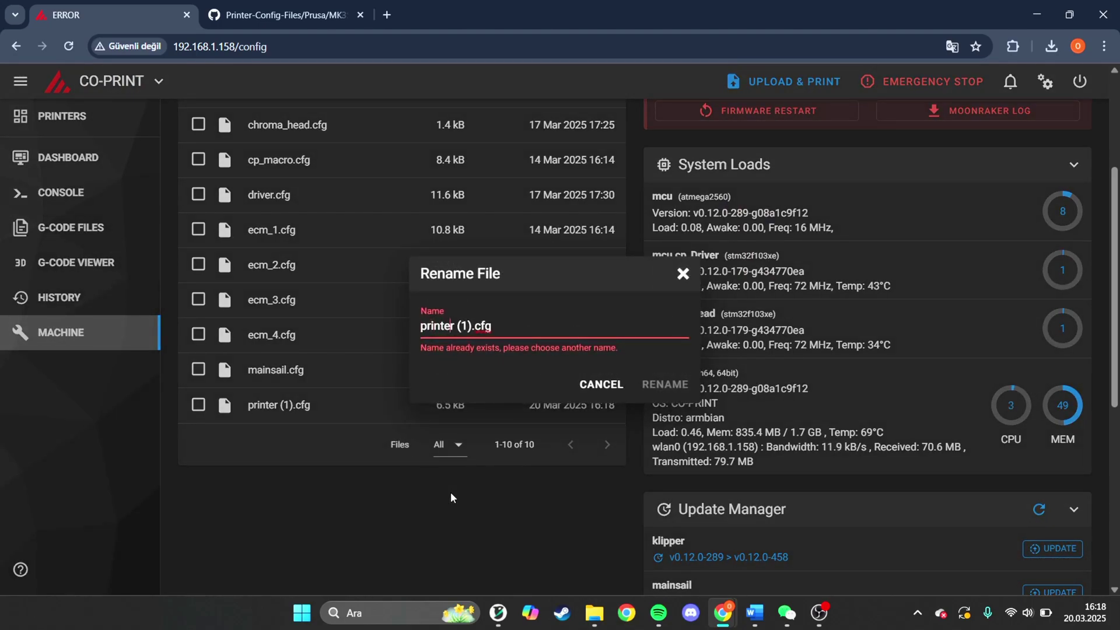
pyautogui.press('BackSpace')
pyautogui.press('BackSpace')
pyautogui.press('BackSpace')
pyautogui.press('BackSpace')
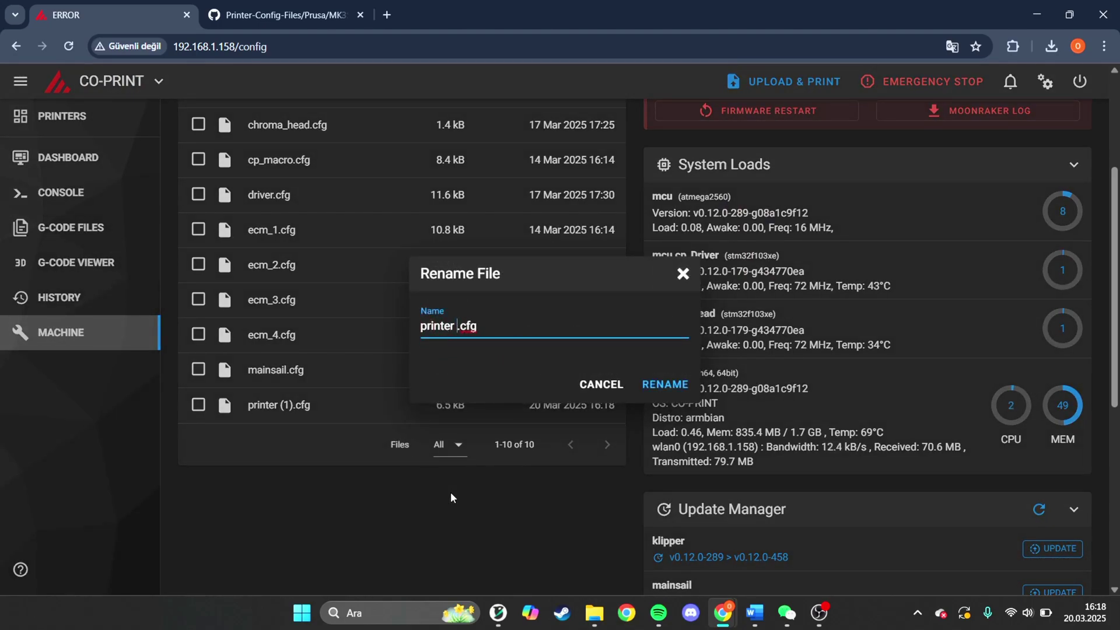
pyautogui.press('Return')
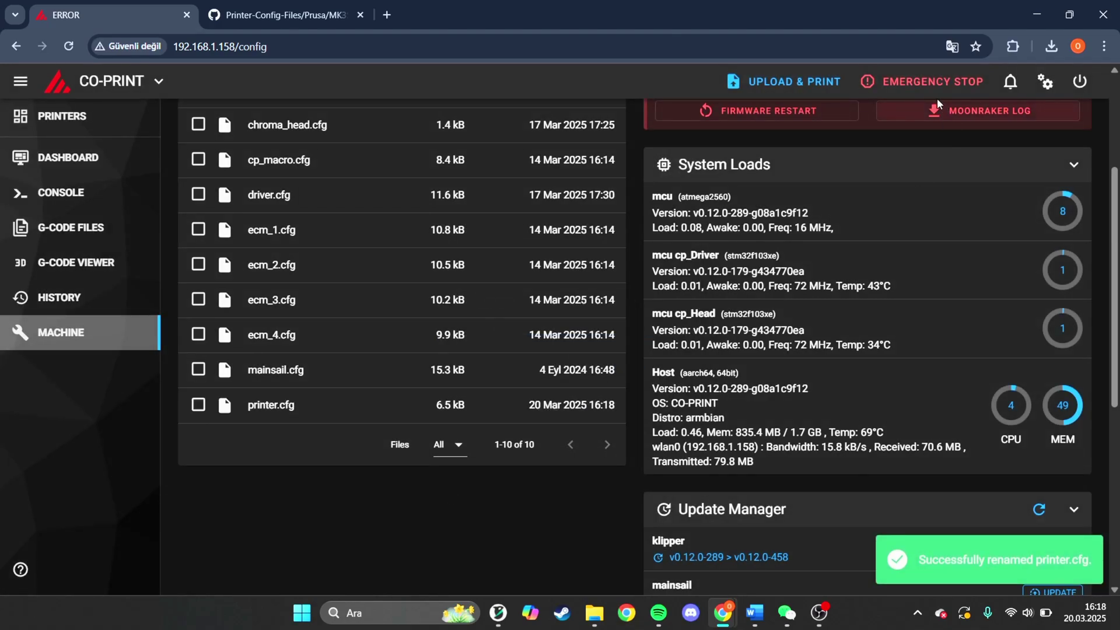
pyautogui.scroll(3, 855, 228)
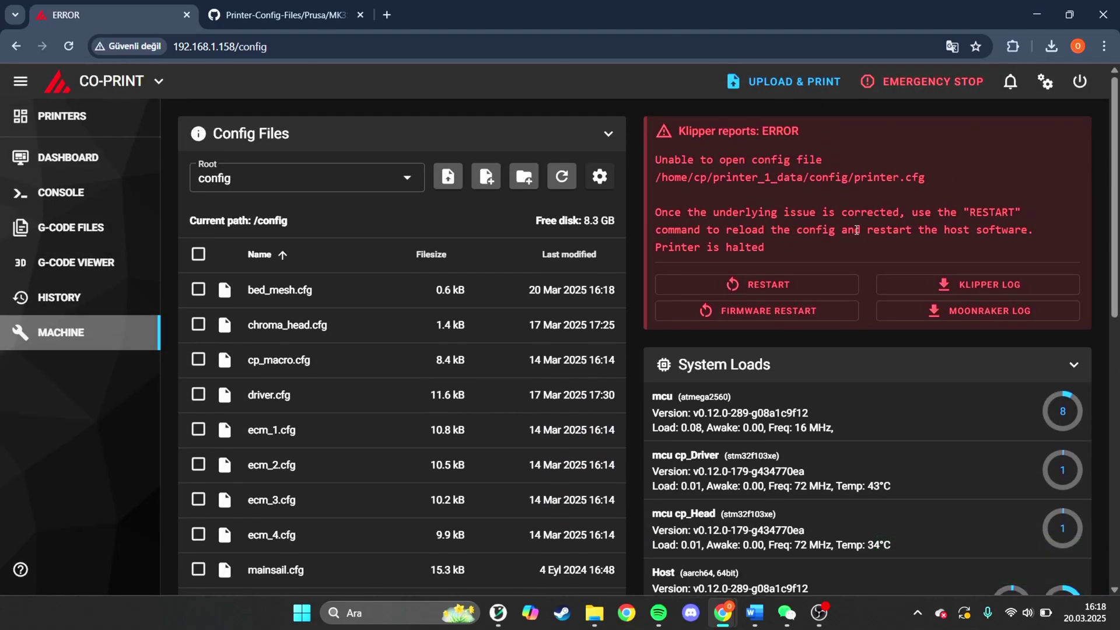
# - Open printer.cfg for editing from the config files list
pyautogui.scroll(-3, 475, 325)
pyautogui.scroll(3, 476, 325)
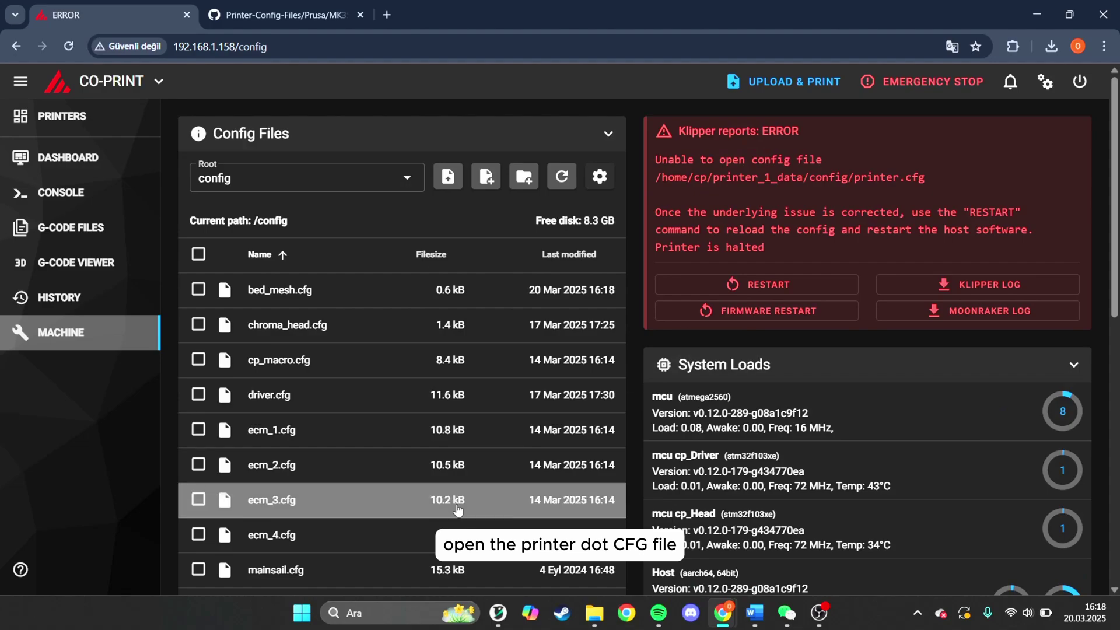
pyautogui.scroll(-2, 458, 511)
pyautogui.click(421, 482)
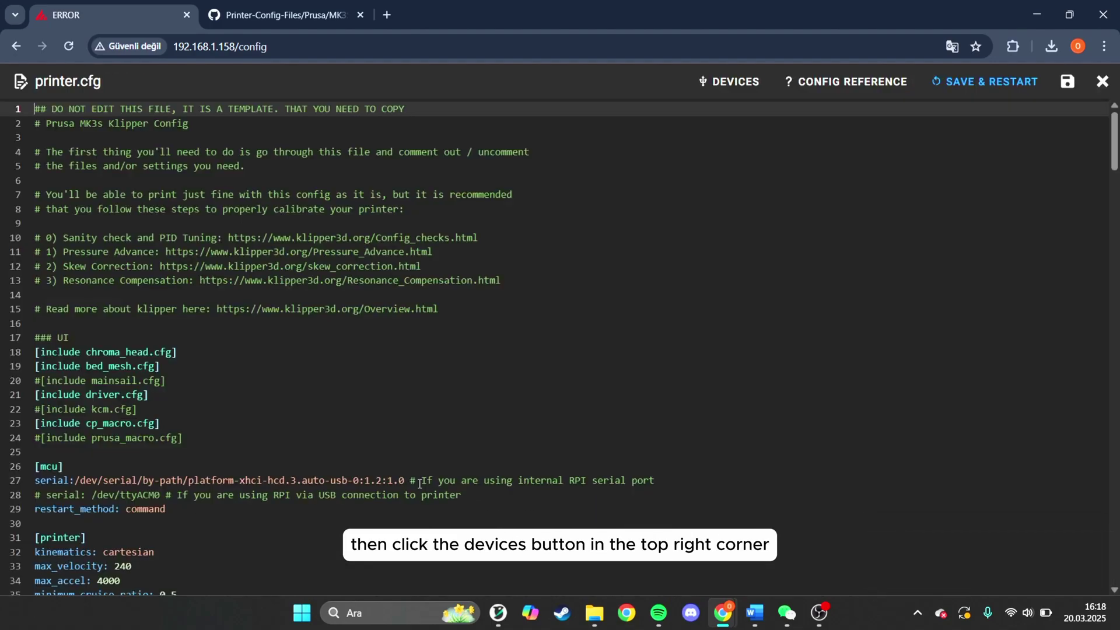
# - Refresh the Devices list and copy the Prusa printer's path by hardware
pyautogui.click(730, 86)
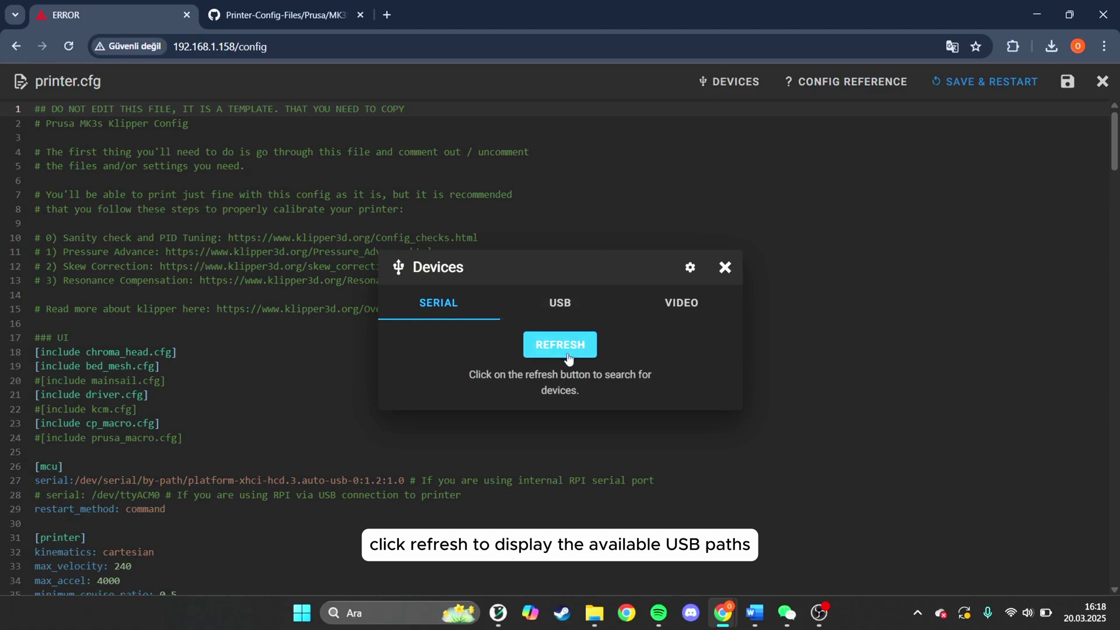
pyautogui.click(569, 357)
pyautogui.scroll(-2, 586, 386)
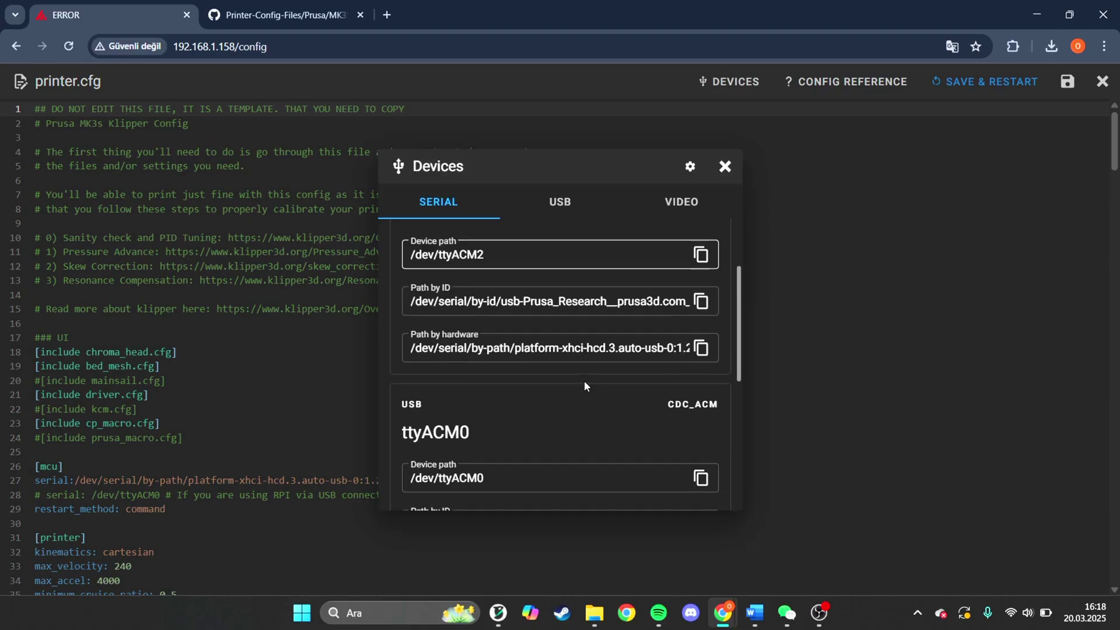
pyautogui.scroll(-3, 585, 386)
pyautogui.moveTo(582, 369); pyautogui.dragTo(737, 358)
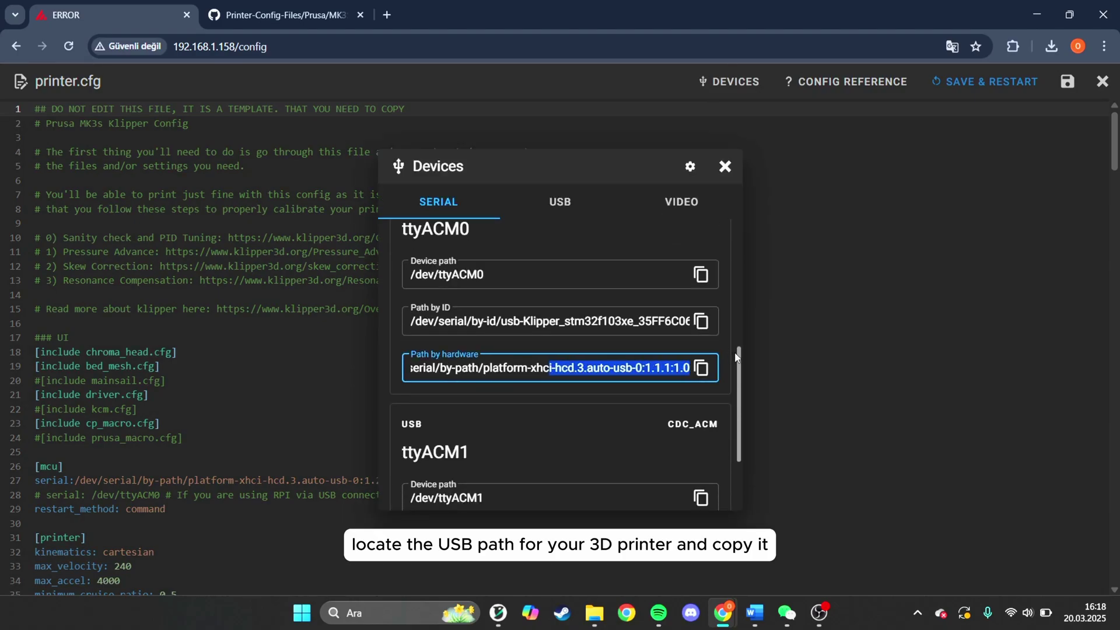
pyautogui.scroll(-2, 655, 430)
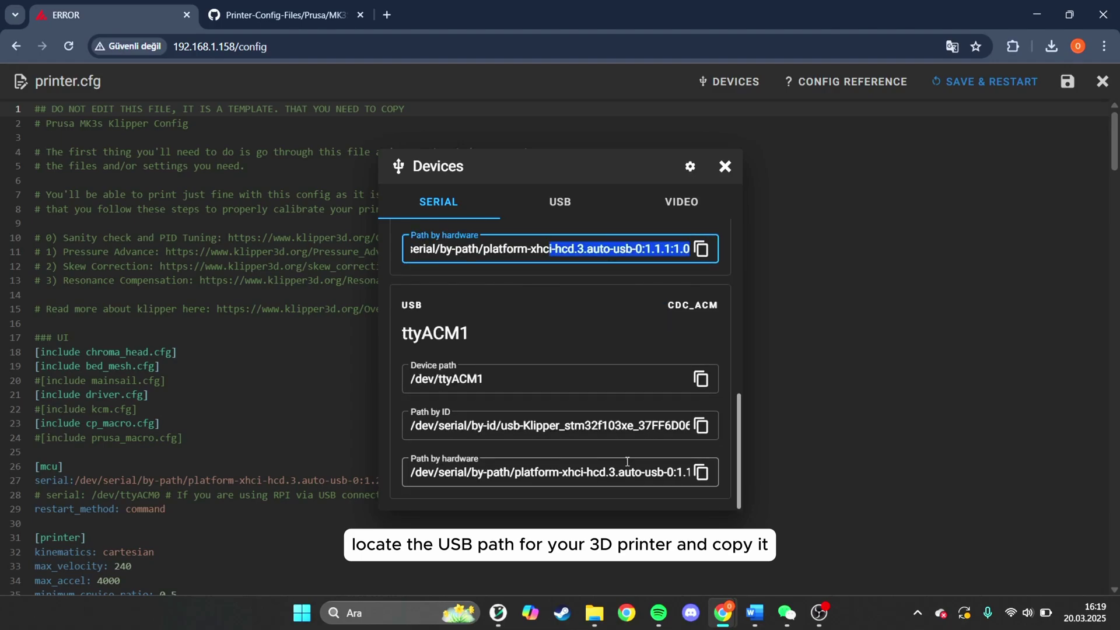
pyautogui.moveTo(627, 471); pyautogui.dragTo(719, 471)
pyautogui.scroll(3, 640, 321)
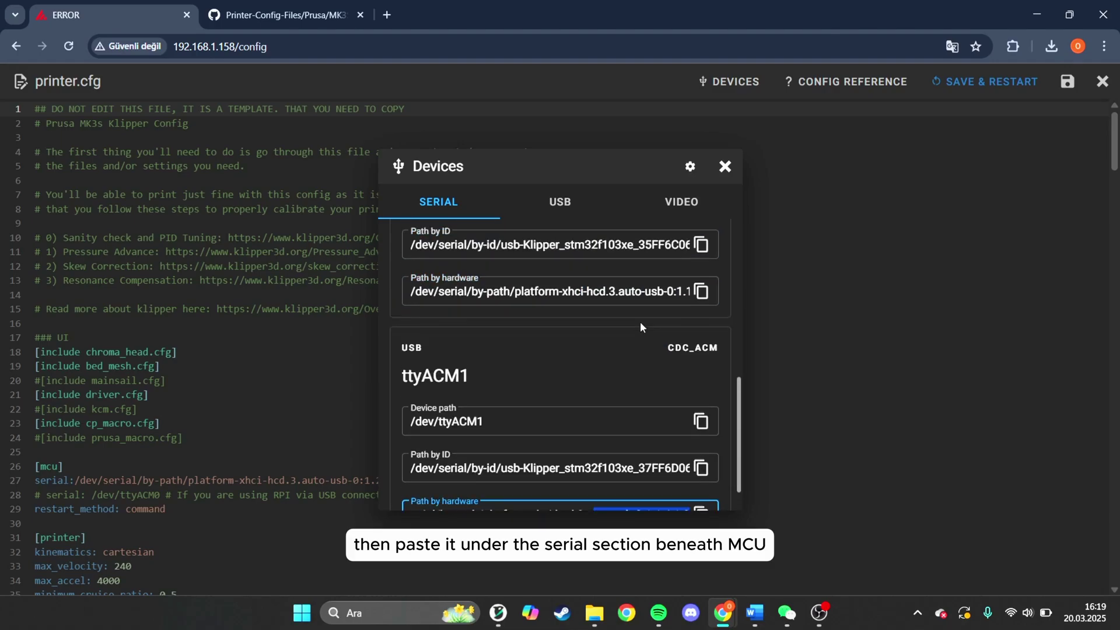
pyautogui.moveTo(600, 279); pyautogui.dragTo(733, 285)
pyautogui.click(707, 281)
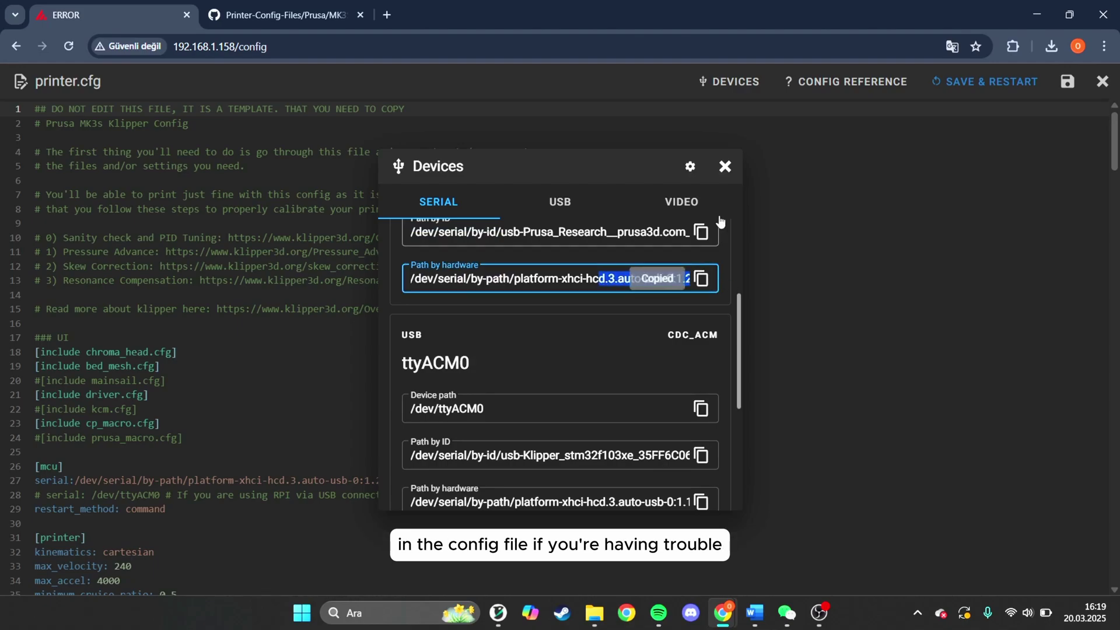
pyautogui.click(725, 167)
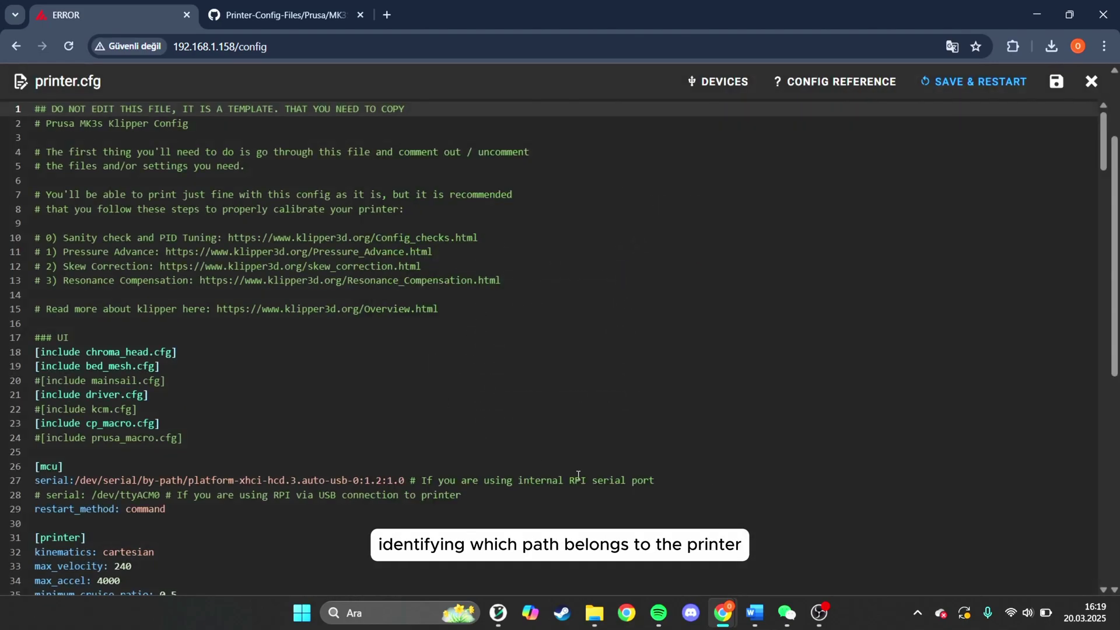
# - Paste the path over line 27's serial entry, save and restart Klipper, and open the dashboard
pyautogui.moveTo(404, 481); pyautogui.dragTo(90, 481)
pyautogui.hotkey('ctrl', 'v')
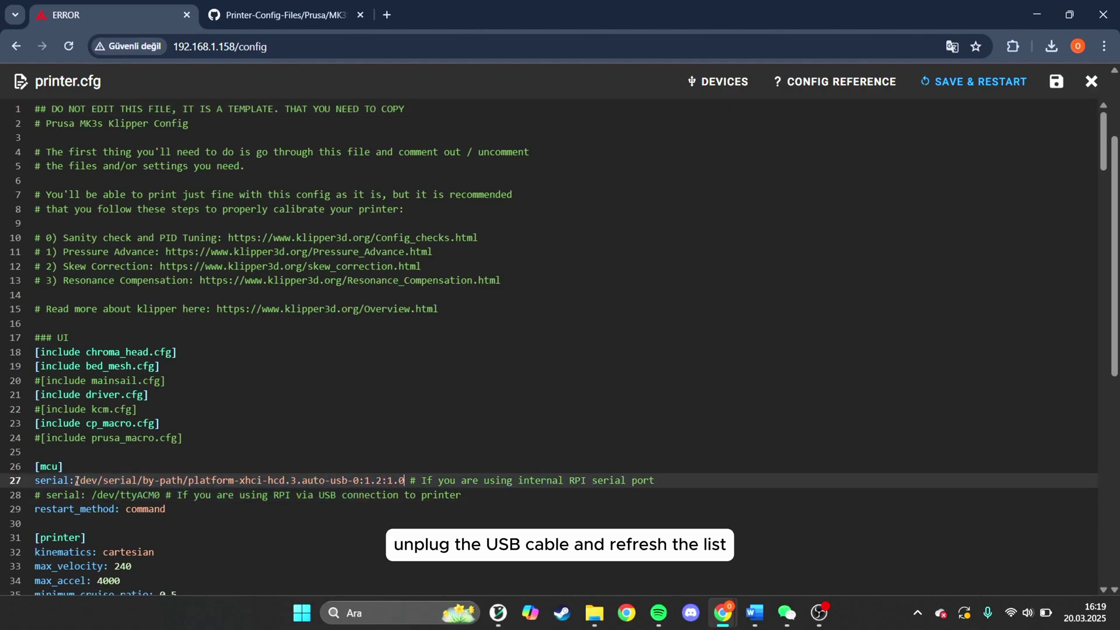
pyautogui.click(1055, 83)
pyautogui.click(969, 81)
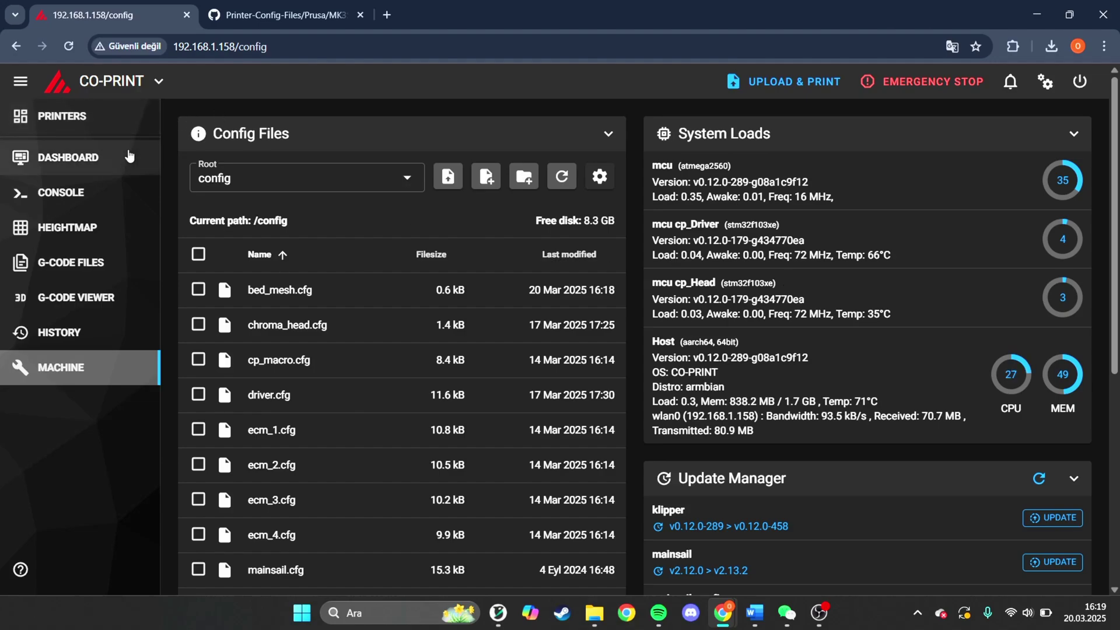
pyautogui.click(130, 156)
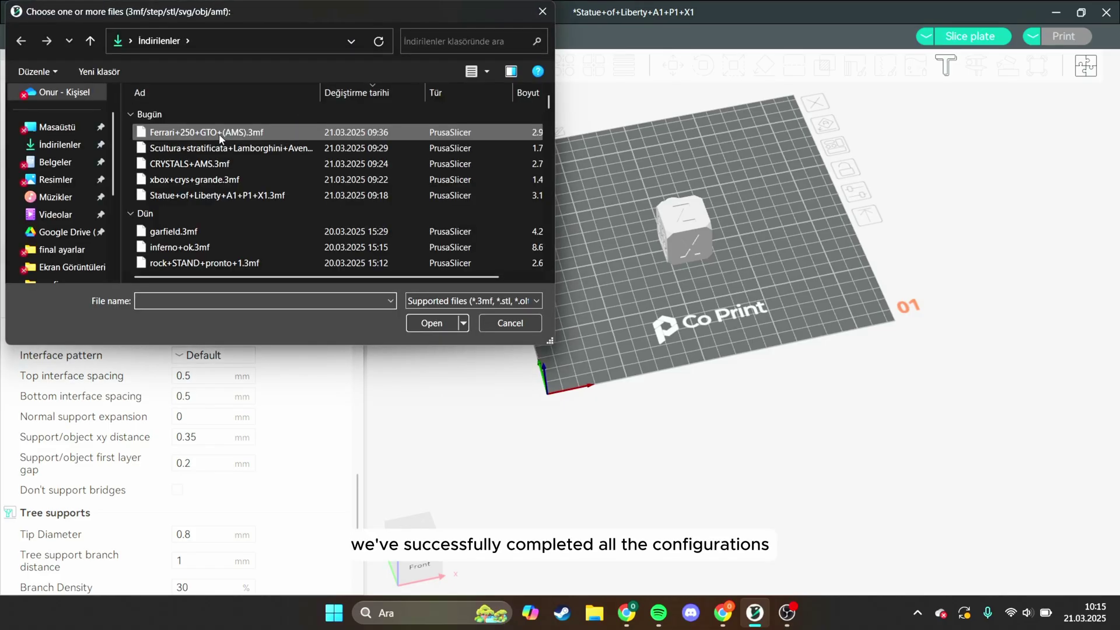
# - Import the Ferrari 250 GTO project as geometry only and position it on the plate
pyautogui.click(220, 138)
pyautogui.click(417, 324)
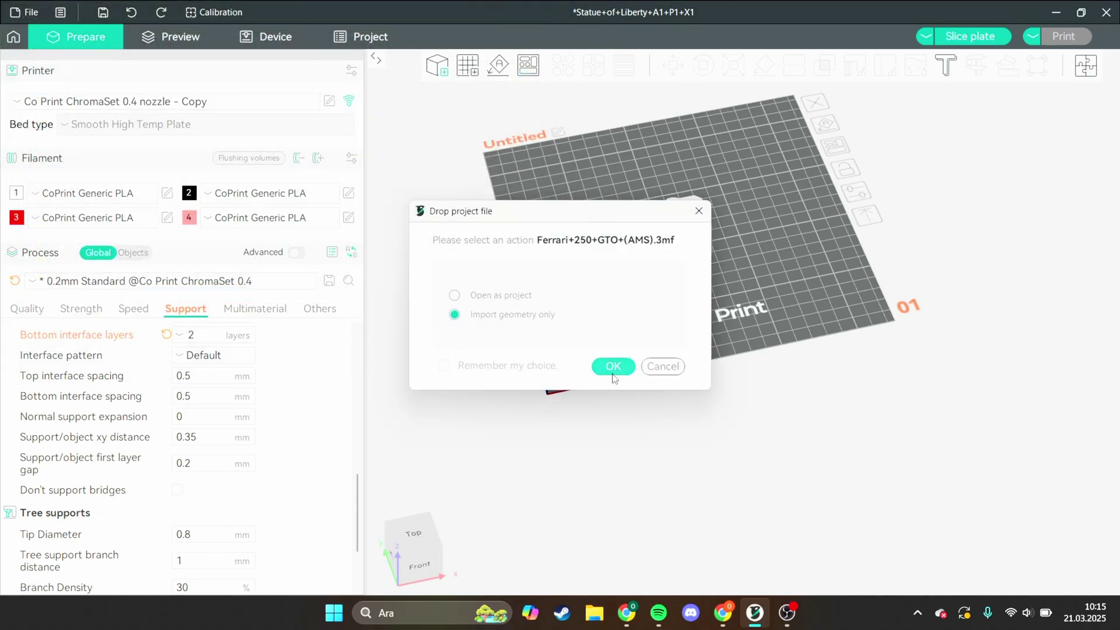
pyautogui.click(612, 367)
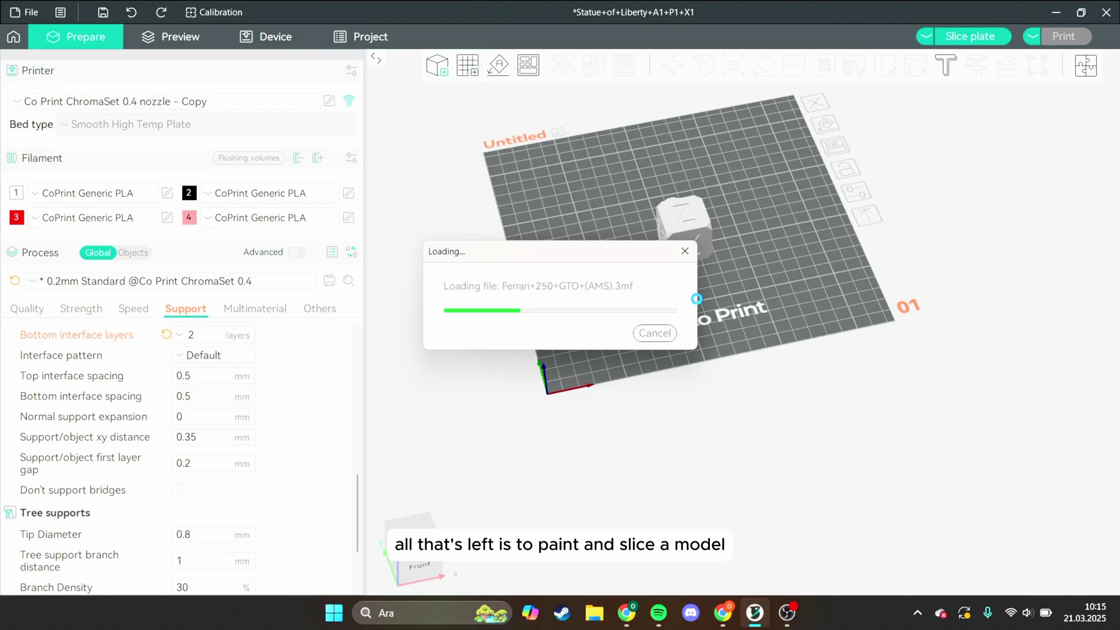
pyautogui.moveTo(700, 275); pyautogui.dragTo(706, 298)
# - Delete the OrcaCube and OrcaPlug objects and move the Ferrari onto the plate
pyautogui.click(699, 224)
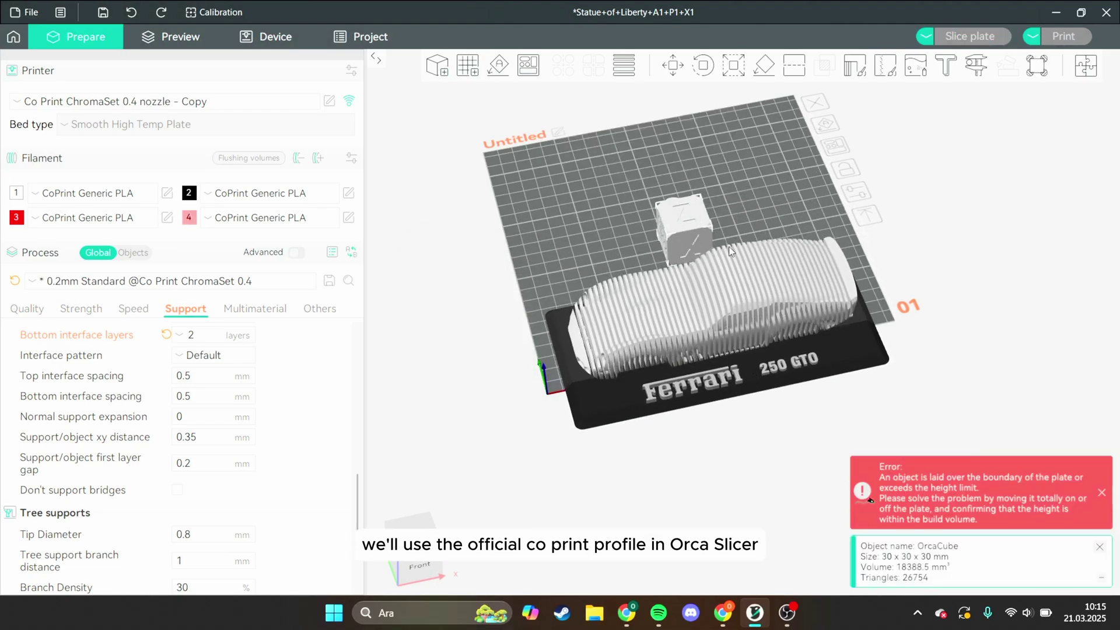
pyautogui.press('Delete')
pyautogui.moveTo(689, 249); pyautogui.dragTo(685, 242)
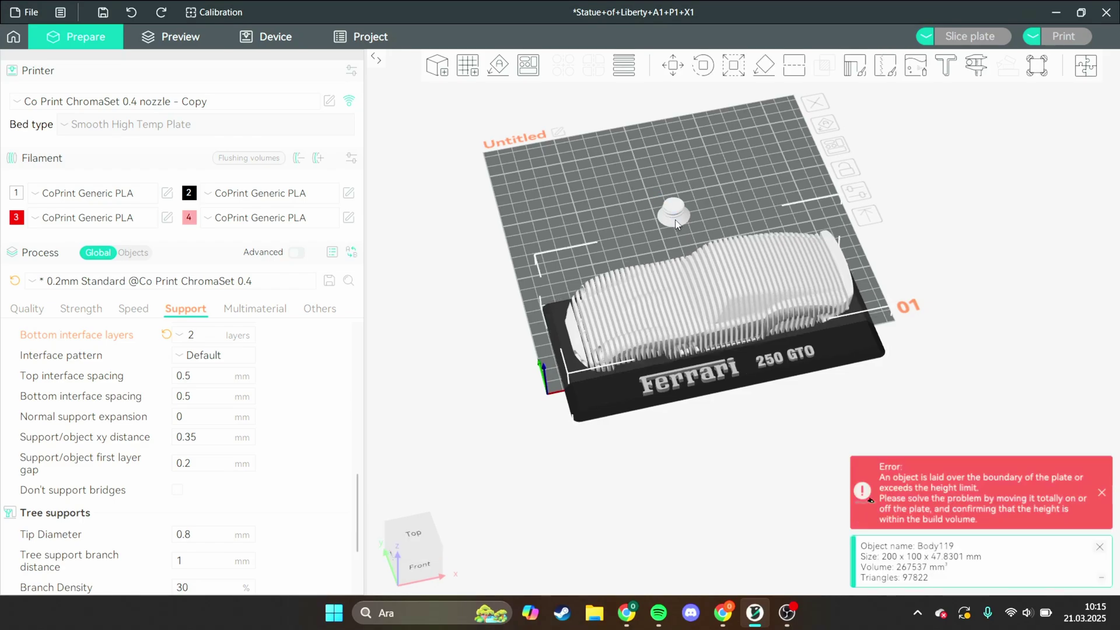
pyautogui.click(677, 221)
pyautogui.press('Delete')
pyautogui.moveTo(704, 311); pyautogui.dragTo(691, 252)
# - Scale the Ferrari uniformly to 80.31% (160.62 × 80.31 × 38.41 mm)
pyautogui.rightClick(711, 224)
pyautogui.press('Escape')
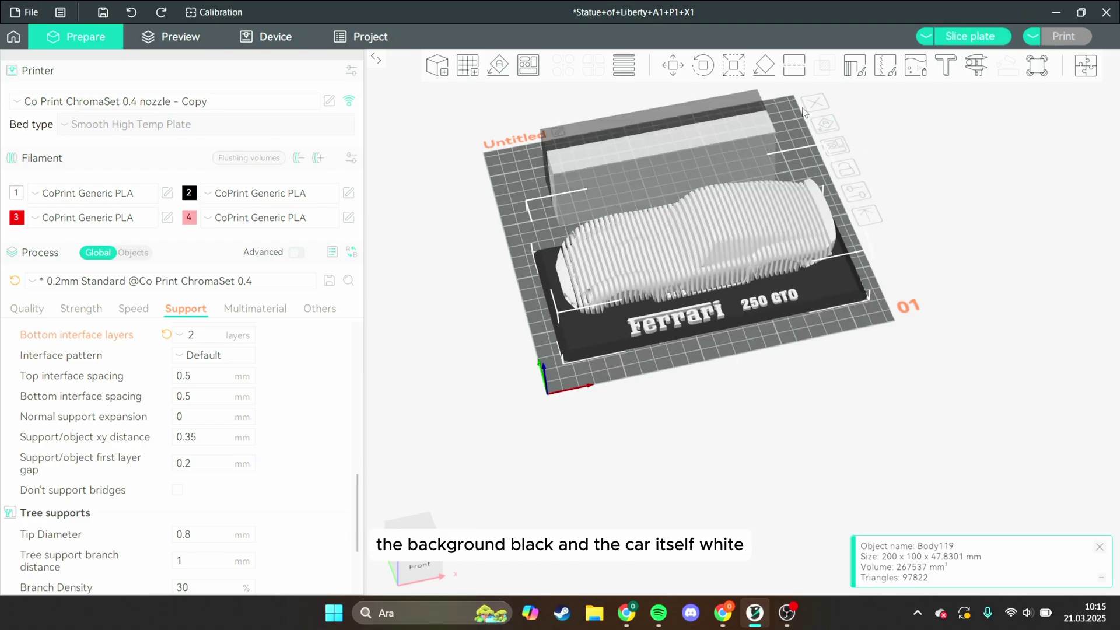
pyautogui.click(734, 66)
pyautogui.moveTo(869, 299); pyautogui.dragTo(842, 284)
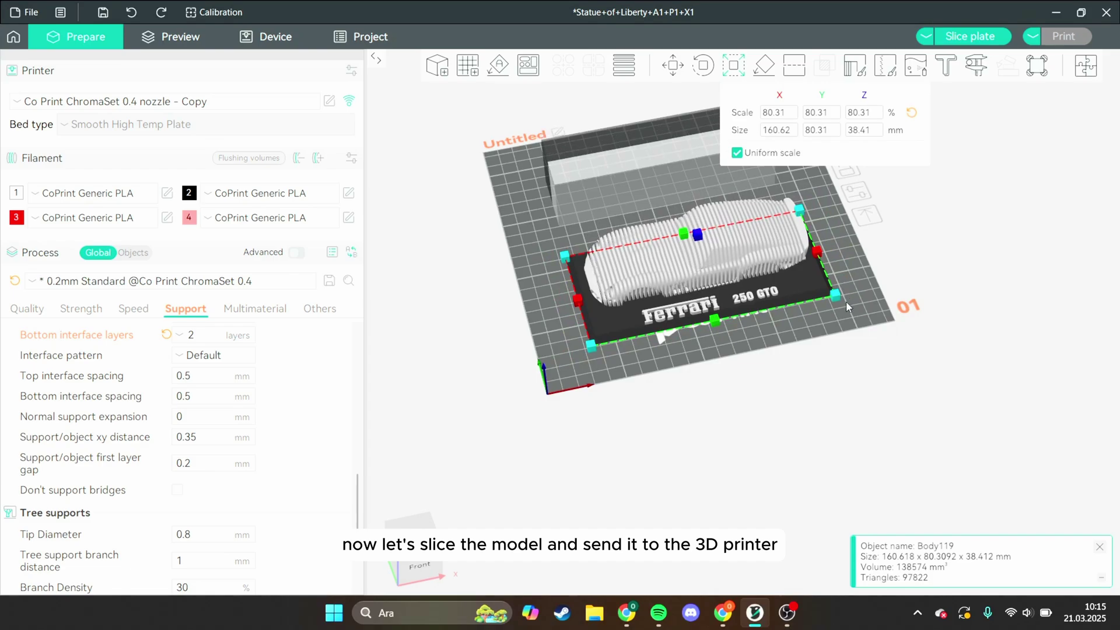
# - Start colour painting with red filament 3 and fill the F and e of Ferrari
pyautogui.click(809, 359)
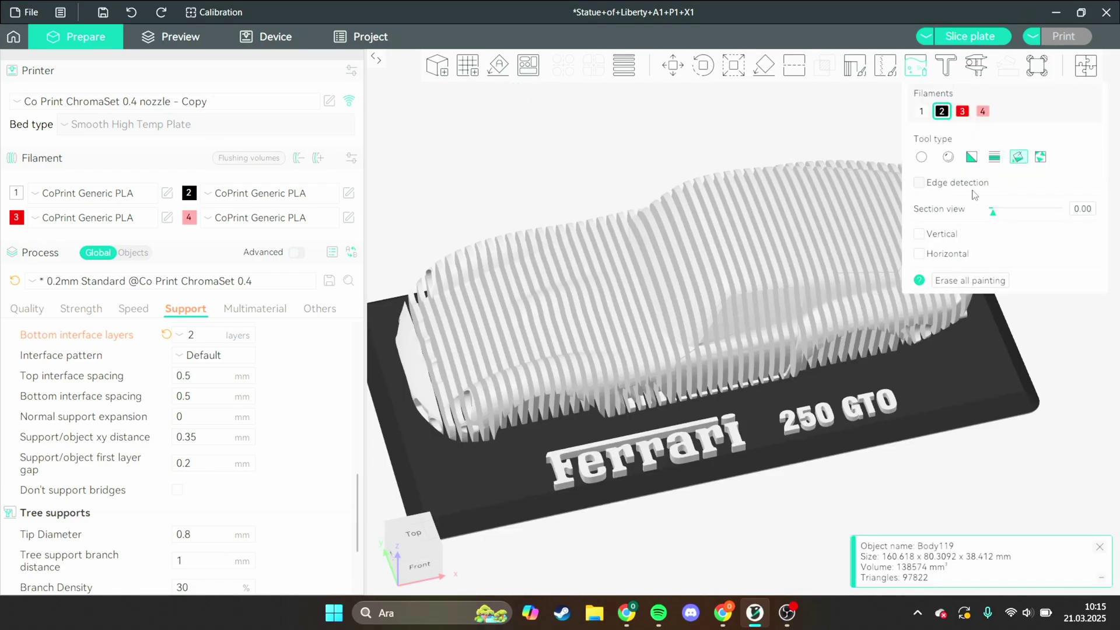
pyautogui.moveTo(743, 482); pyautogui.dragTo(813, 431, button='middle')
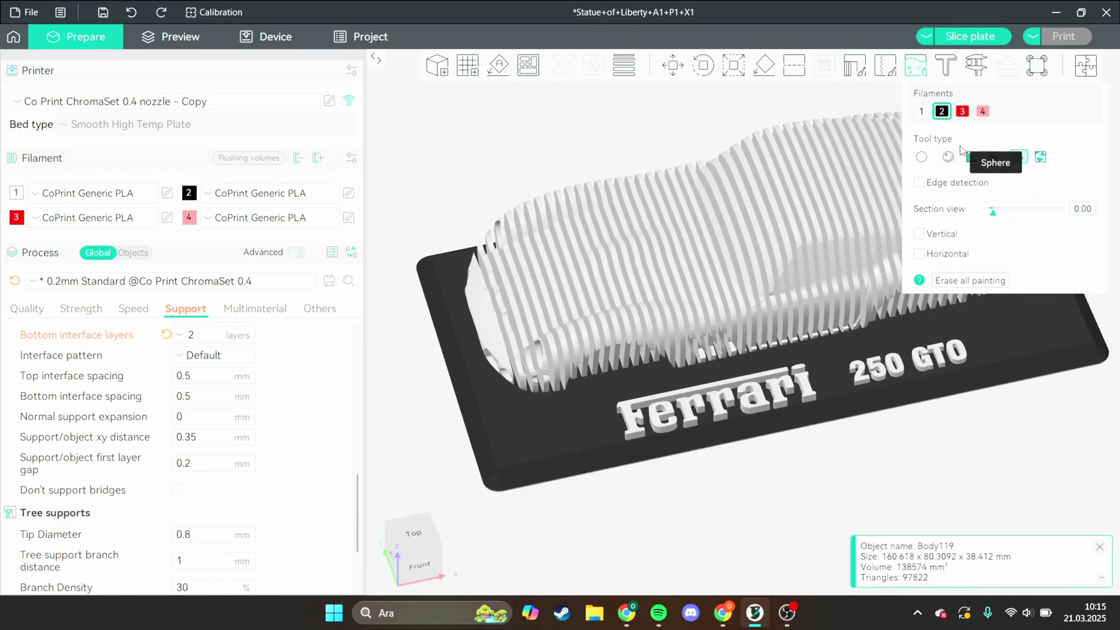
pyautogui.click(963, 110)
pyautogui.scroll(10, 817, 311)
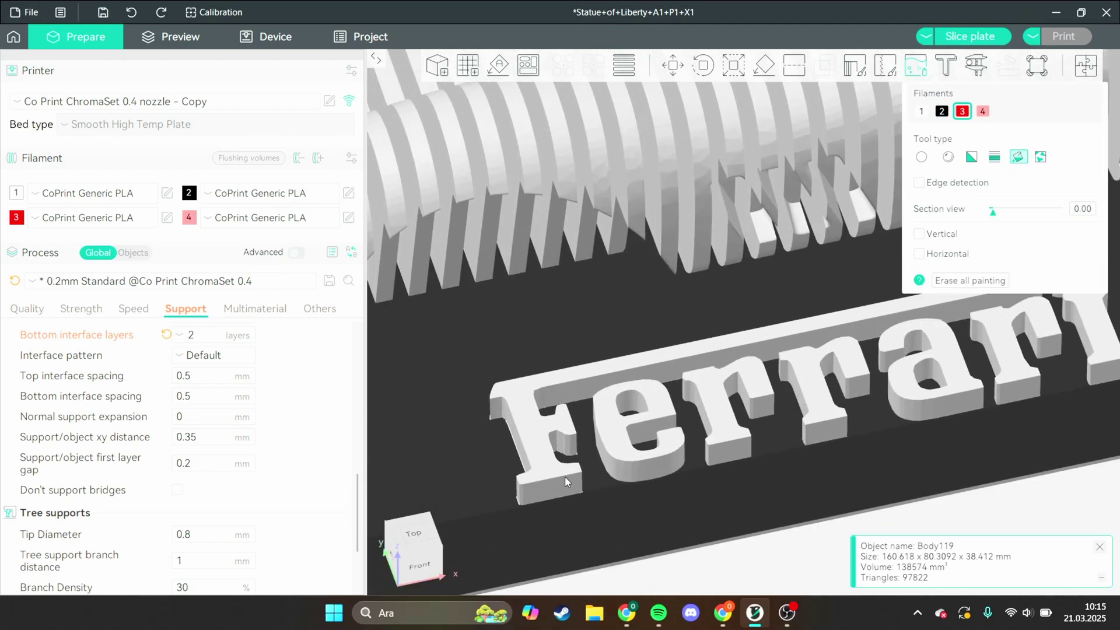
pyautogui.click(672, 374)
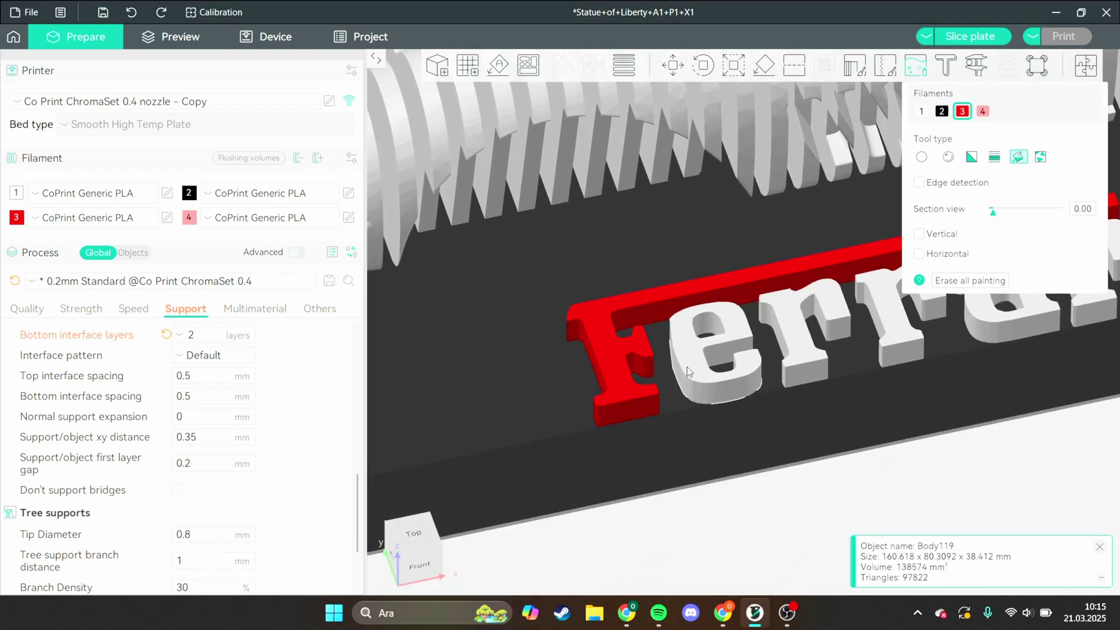
pyautogui.click(730, 359)
# - Fill-paint the 2, 5, 0 and G of the 250 GTO lettering red
pyautogui.moveTo(792, 333); pyautogui.dragTo(584, 400, button='middle')
pyautogui.click(636, 338)
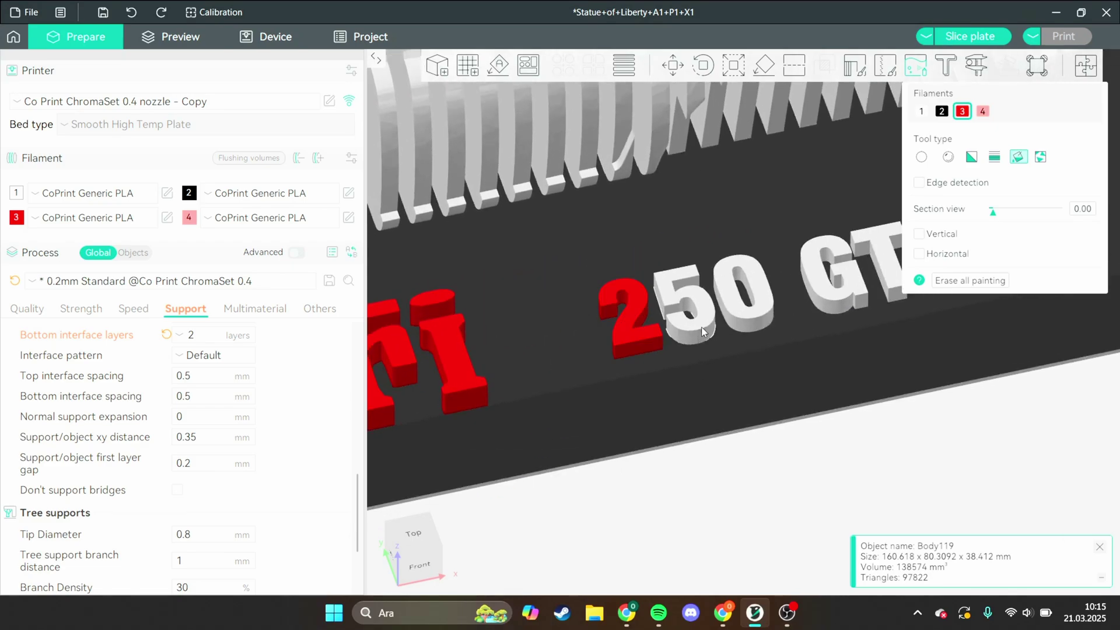
pyautogui.click(685, 309)
pyautogui.click(743, 298)
pyautogui.click(861, 288)
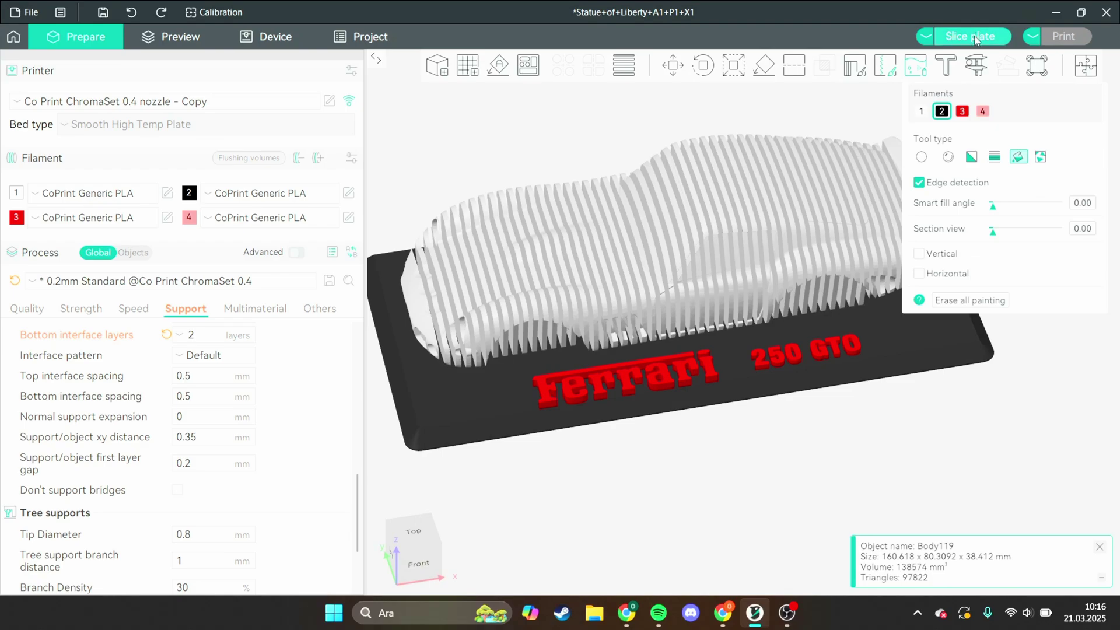
# - Slice plate 1 and inspect the preview while the G-code generates
pyautogui.click(979, 38)
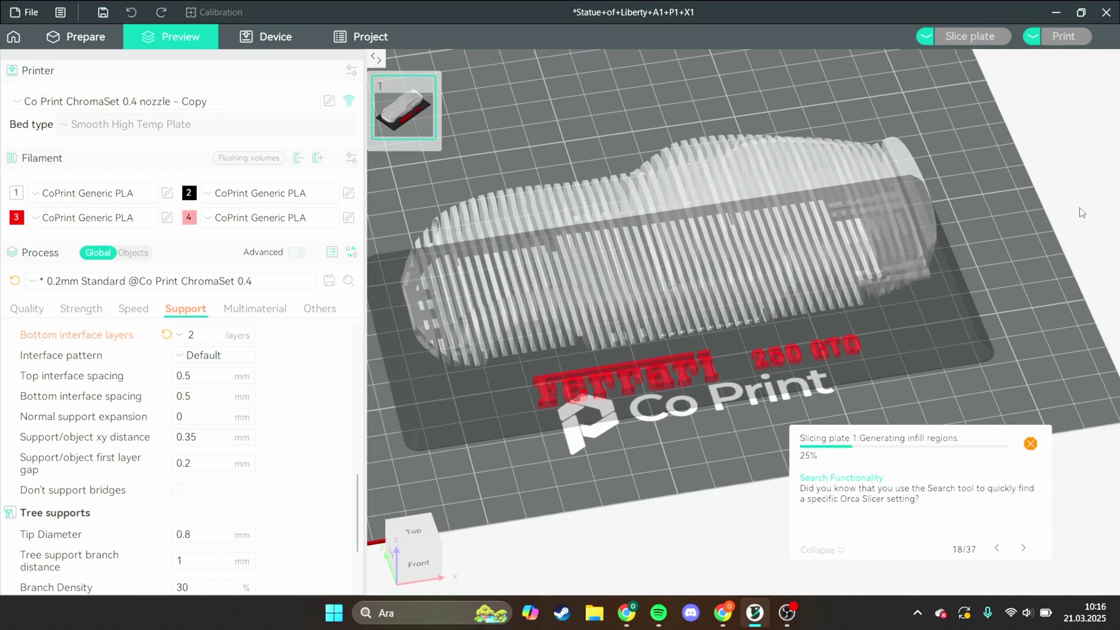
pyautogui.scroll(-2, 740, 311)
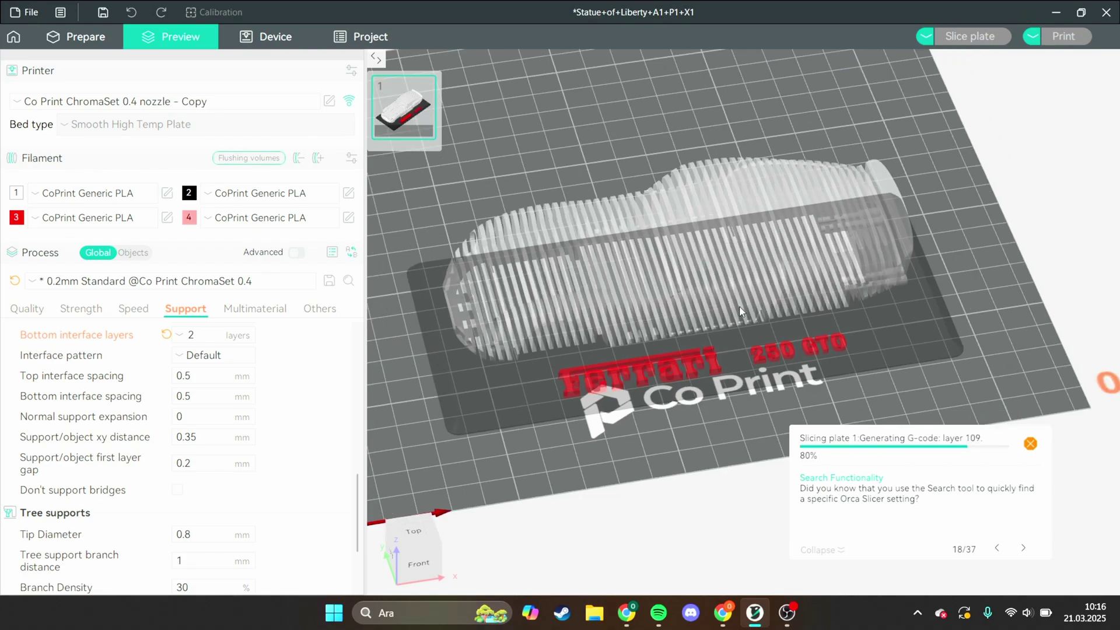
pyautogui.scroll(6, 211, 367)
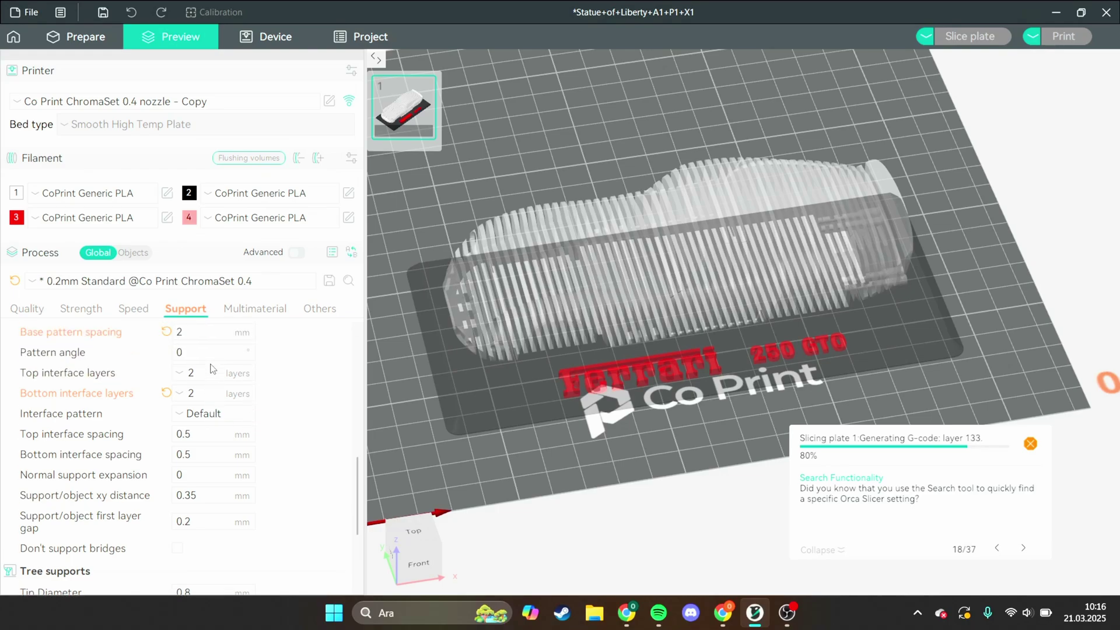
pyautogui.scroll(5, 202, 371)
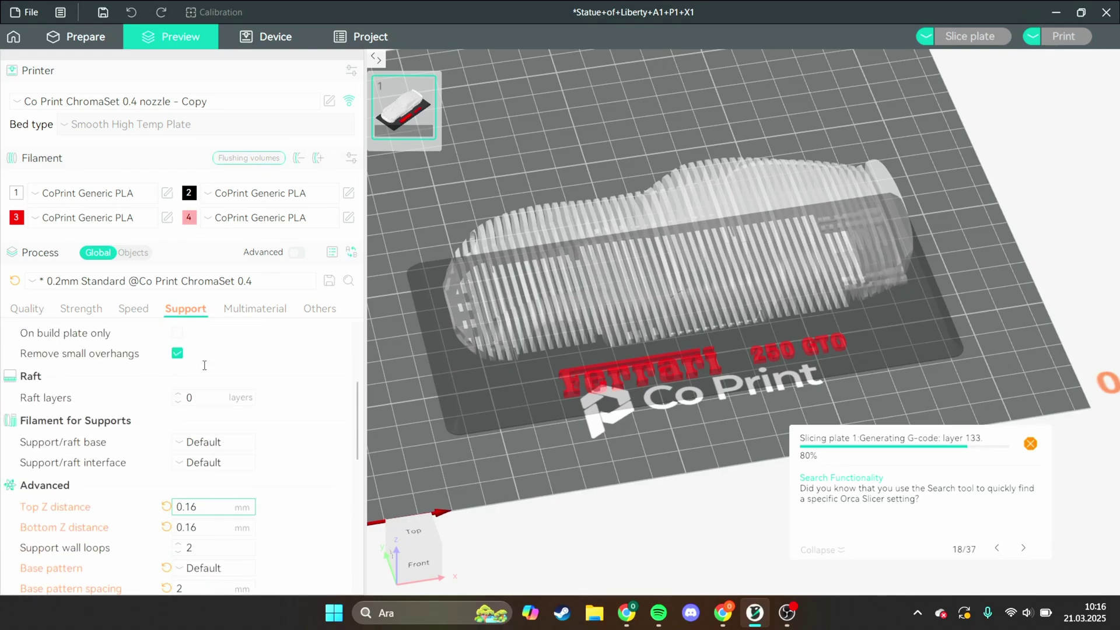
pyautogui.scroll(1, 196, 374)
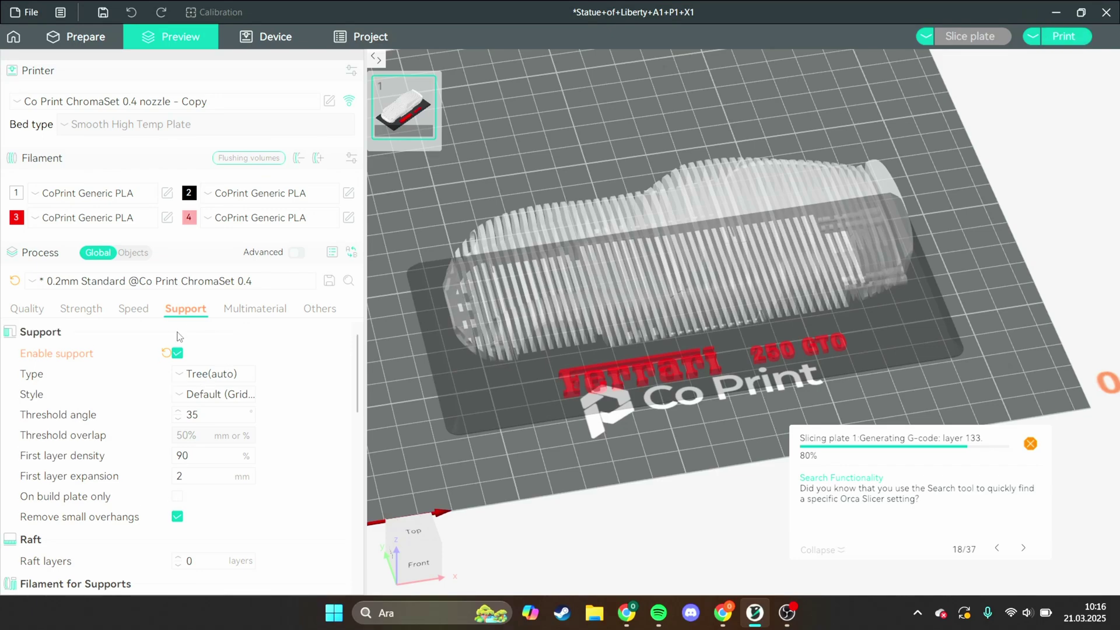